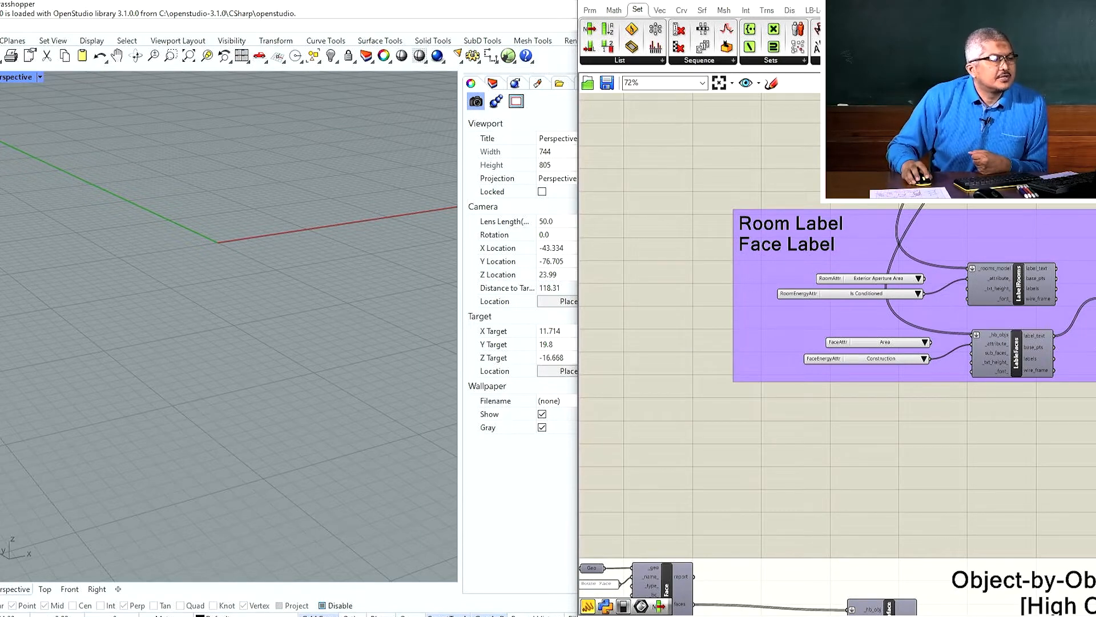
Step: Group the Evaluate Total Load, Visualize Monthly Load and Visualize Load Balance groups together and shift them slightly down
scroll(671, 258, "down", 5)
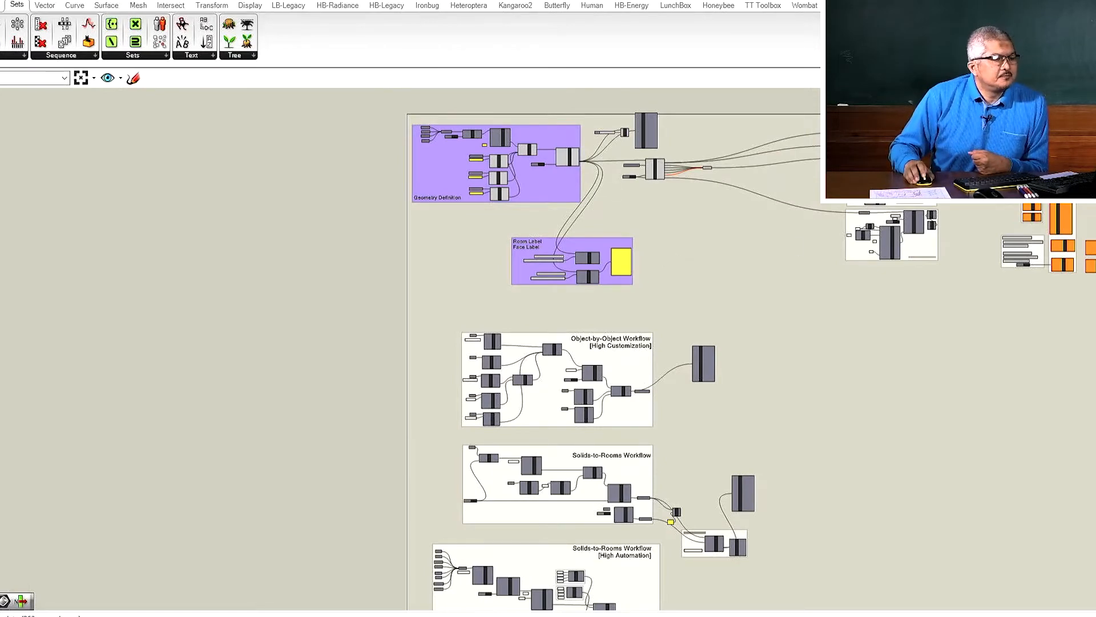
scroll(718, 232, "up", 3)
scroll(719, 232, "down", 2)
scroll(901, 165, "up", 4)
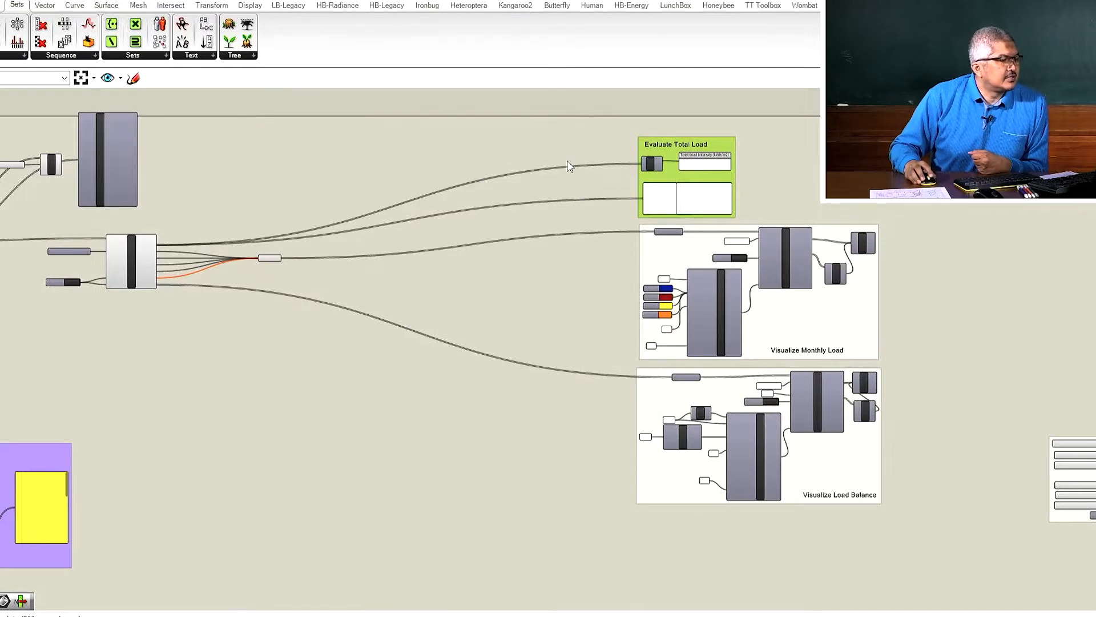
left_click_drag(594, 118, 914, 547)
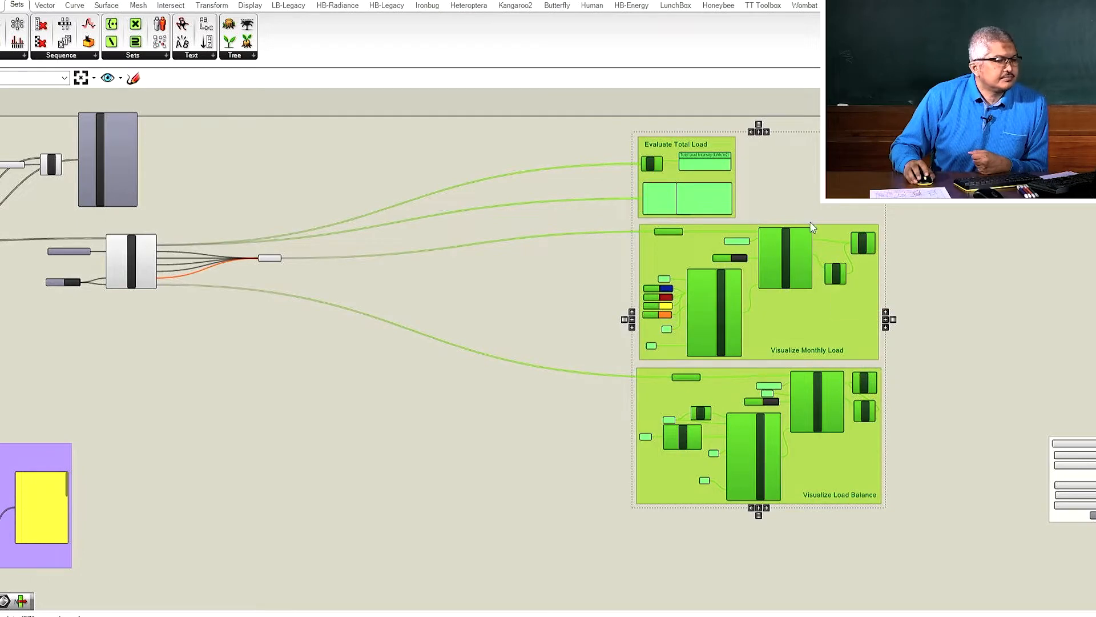
right_click(804, 324)
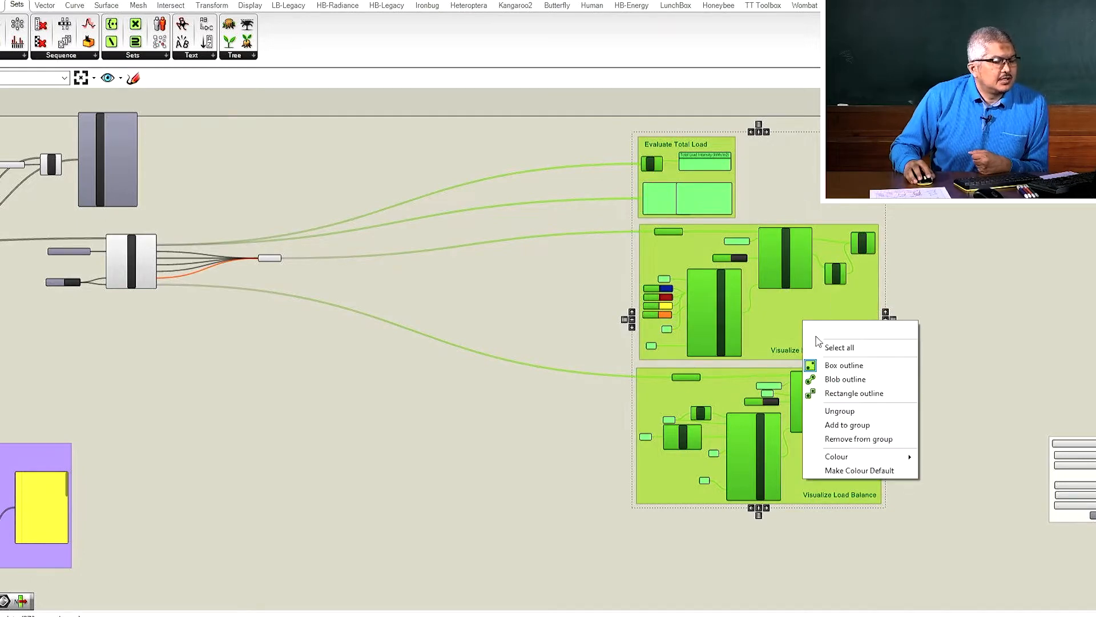
left_click(804, 160)
left_click_drag(583, 101, 927, 561)
right_click(834, 204)
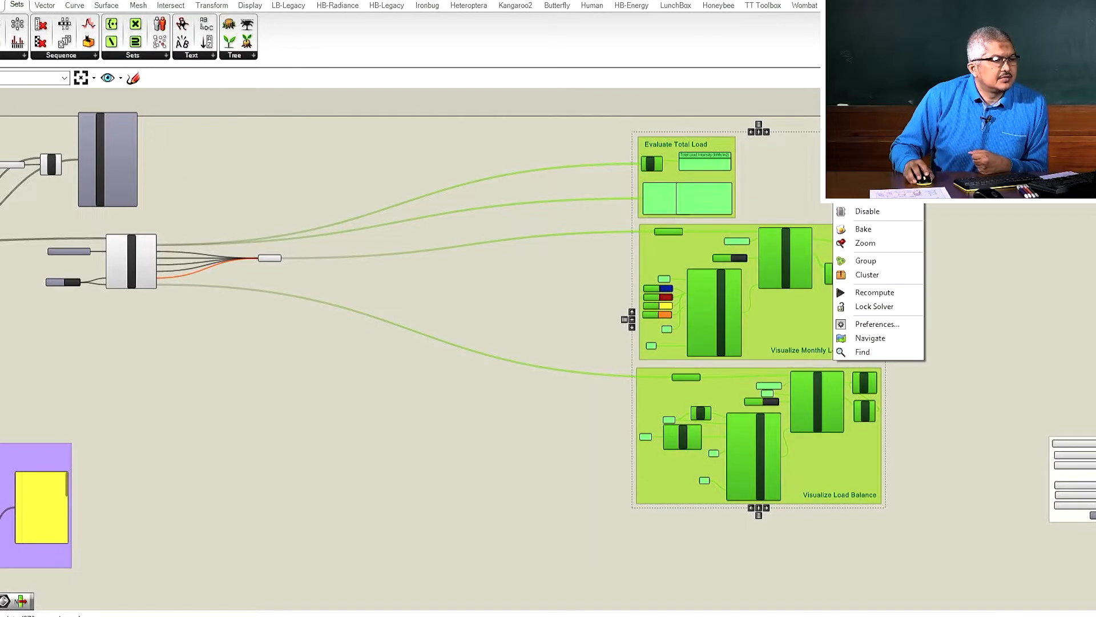
left_click(866, 259)
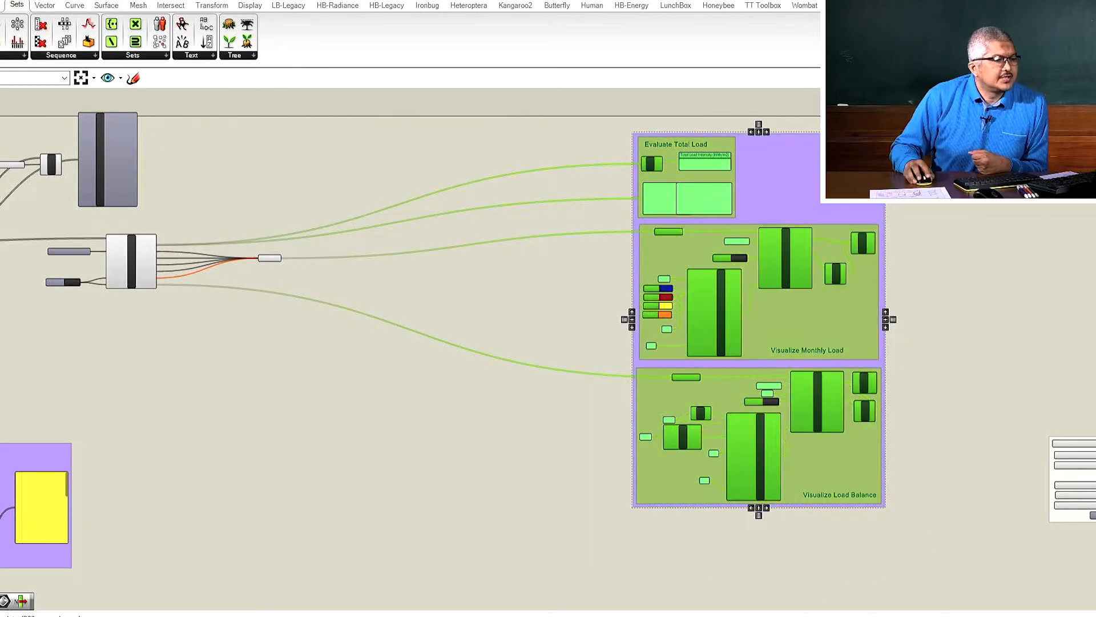
left_click_drag(880, 176, 856, 214)
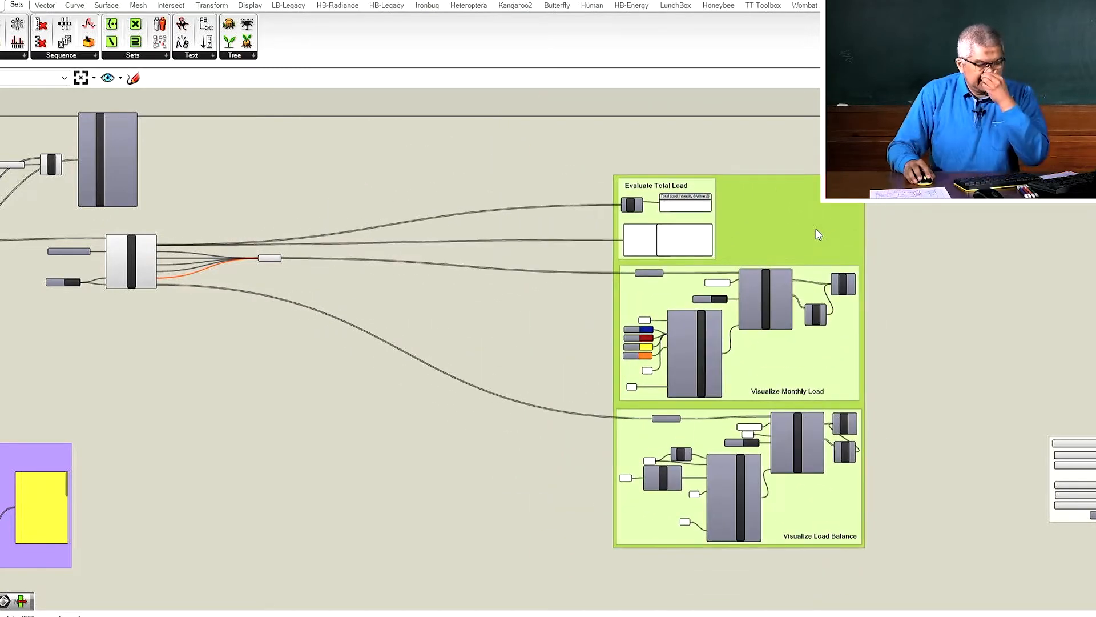
Step: Add a Scribble reading "Annual Loads" with enlarged text above the three load groups
double_click(747, 157)
type("scribbl")
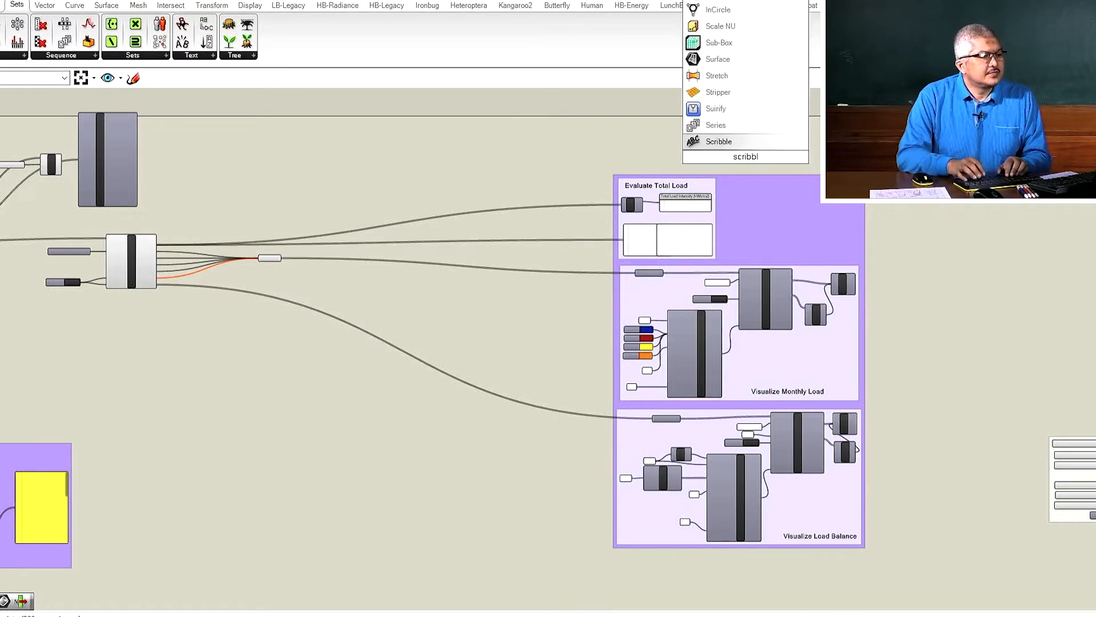
key("Return")
double_click(747, 159)
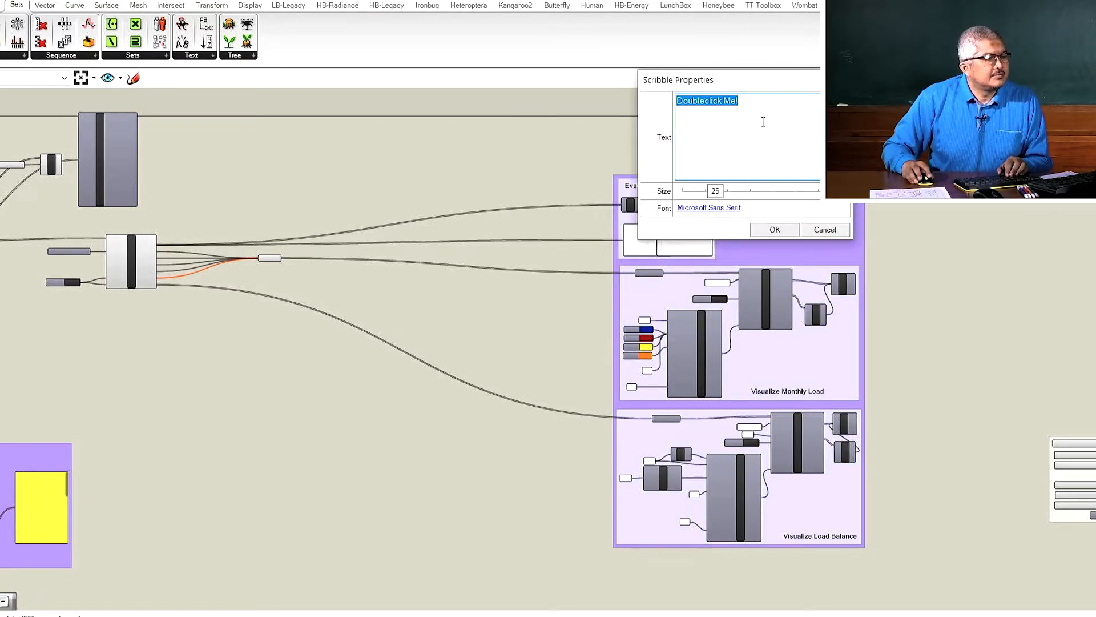
type("Annual Loads")
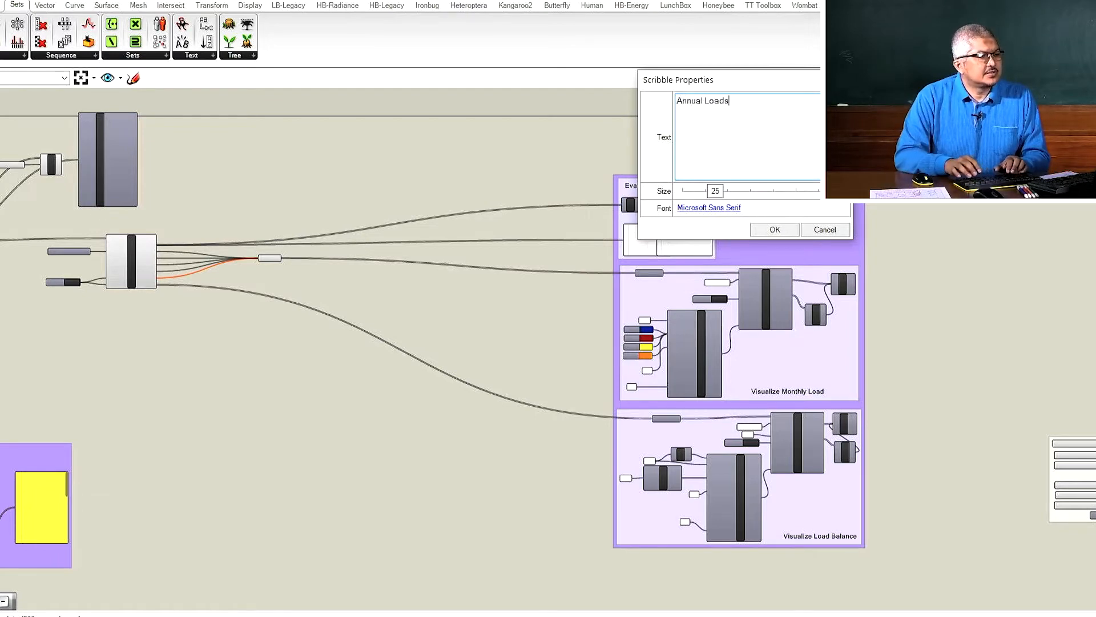
mouse_move(716, 192)
left_mouse_down()
mouse_move(756, 197)
mouse_move(774, 163)
left_mouse_up()
left_click(775, 230)
Step: Ungroup the outer group around the three load groups and move the Annual Loads label beside Evaluate Total Load
right_click(773, 202)
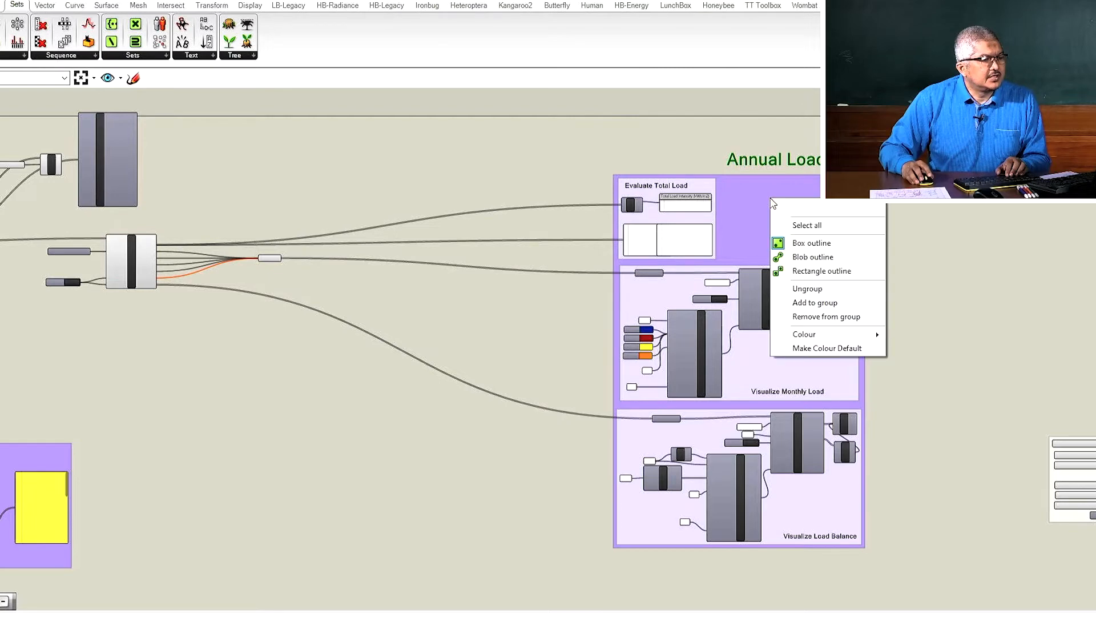
left_click(807, 288)
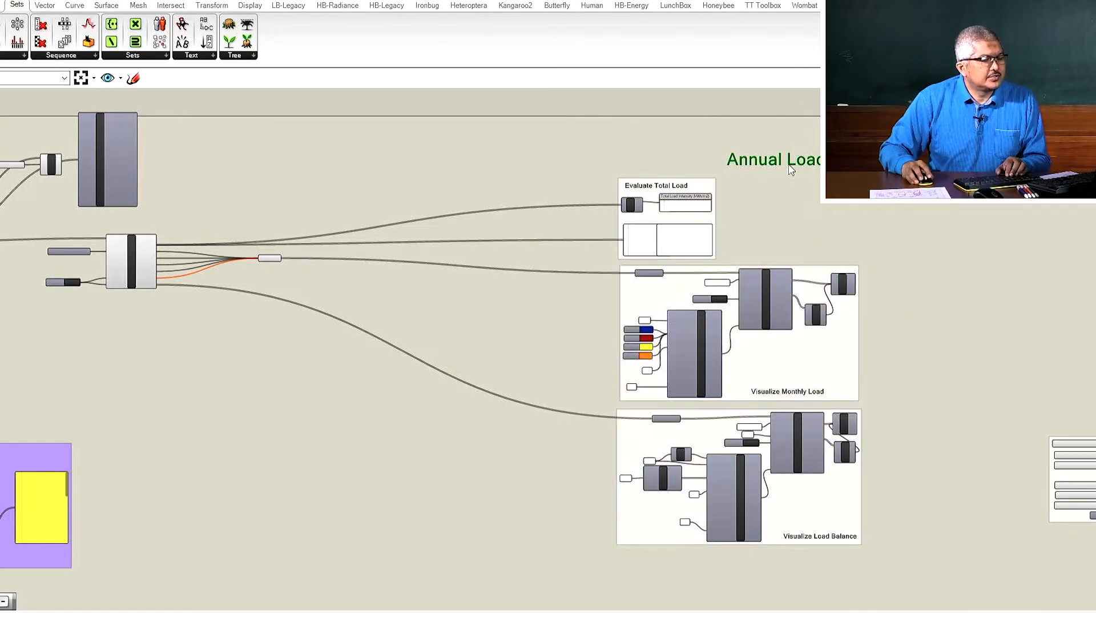
left_click(794, 171)
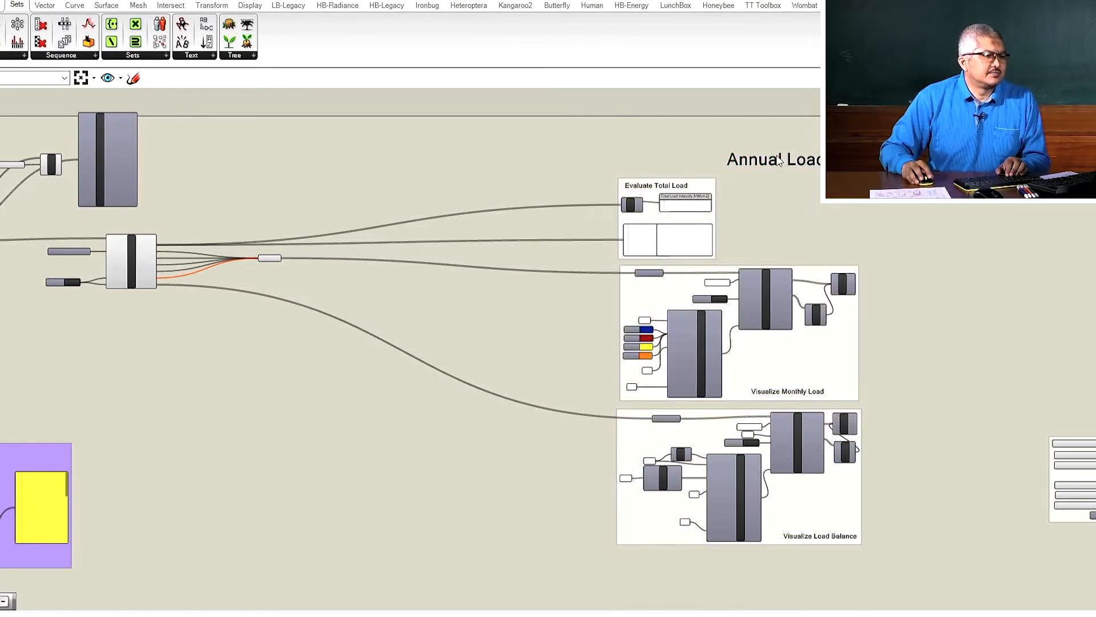
left_click_drag(779, 161, 783, 185)
Step: Group the three load groups together with the Annual Loads label and shift the new group slightly
mouse_move(585, 143)
left_mouse_down()
mouse_move(843, 465)
mouse_move(904, 573)
left_mouse_up()
right_click(795, 220)
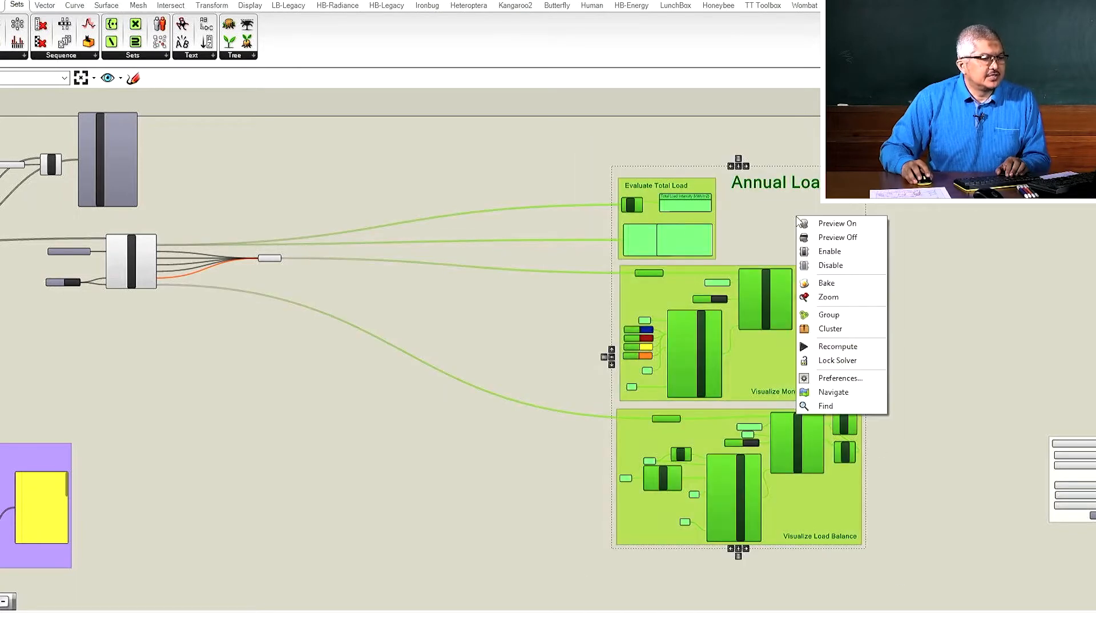
left_click(829, 318)
mouse_move(800, 192)
left_mouse_down()
mouse_move(852, 198)
mouse_move(771, 177)
mouse_move(801, 169)
left_mouse_up()
left_click(848, 174)
left_click(797, 166)
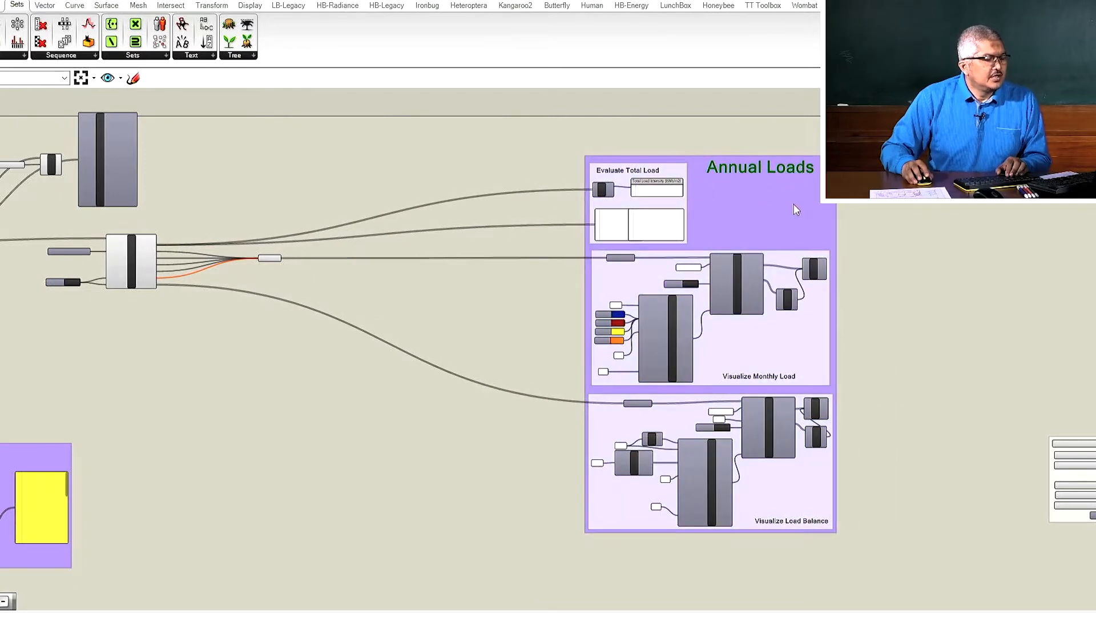
Step: Move the AnnualLoads component with its EPW path, toggle and Data parameter close to the Annual Loads group
scroll(794, 204, "down", 3)
scroll(486, 283, "up", 4)
scroll(375, 237, "up", 2)
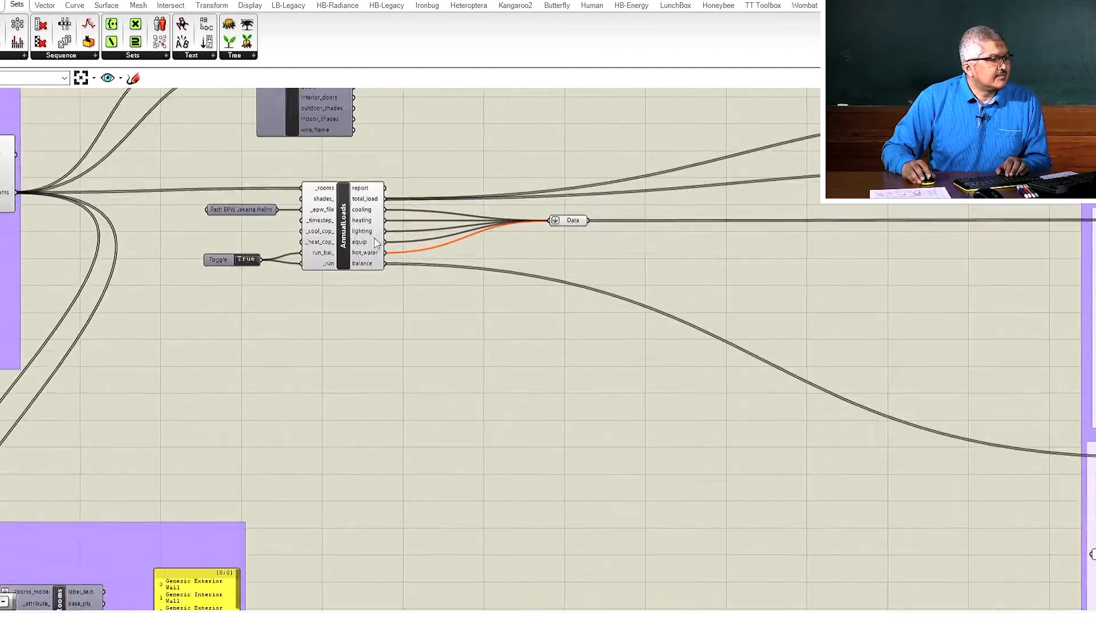
left_click_drag(147, 157, 710, 360)
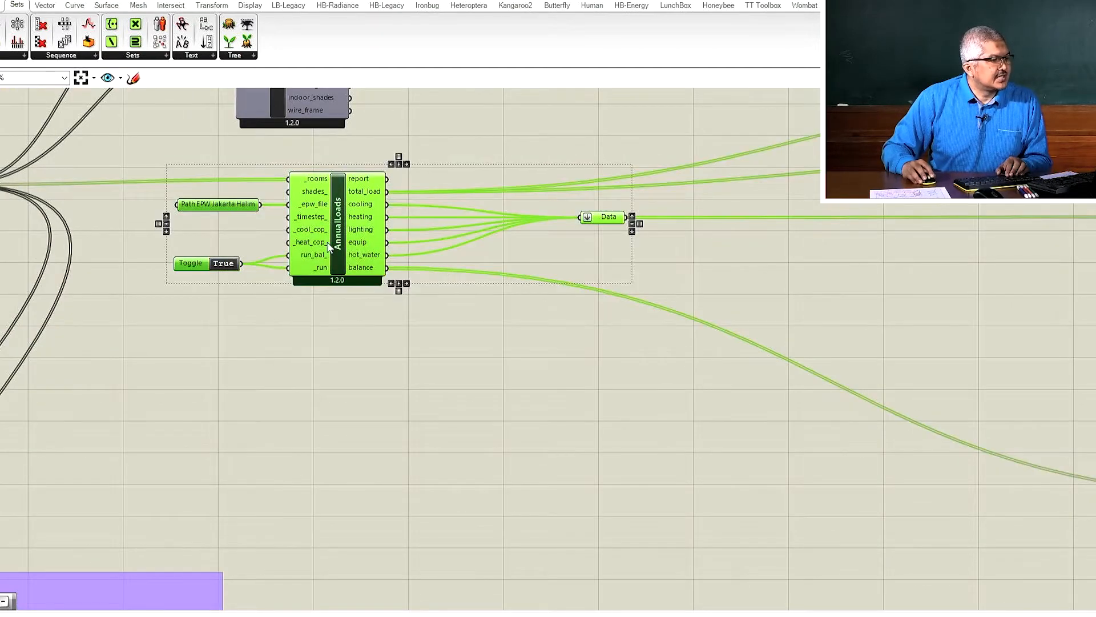
left_click_drag(331, 245, 703, 240)
scroll(428, 253, "down", 4)
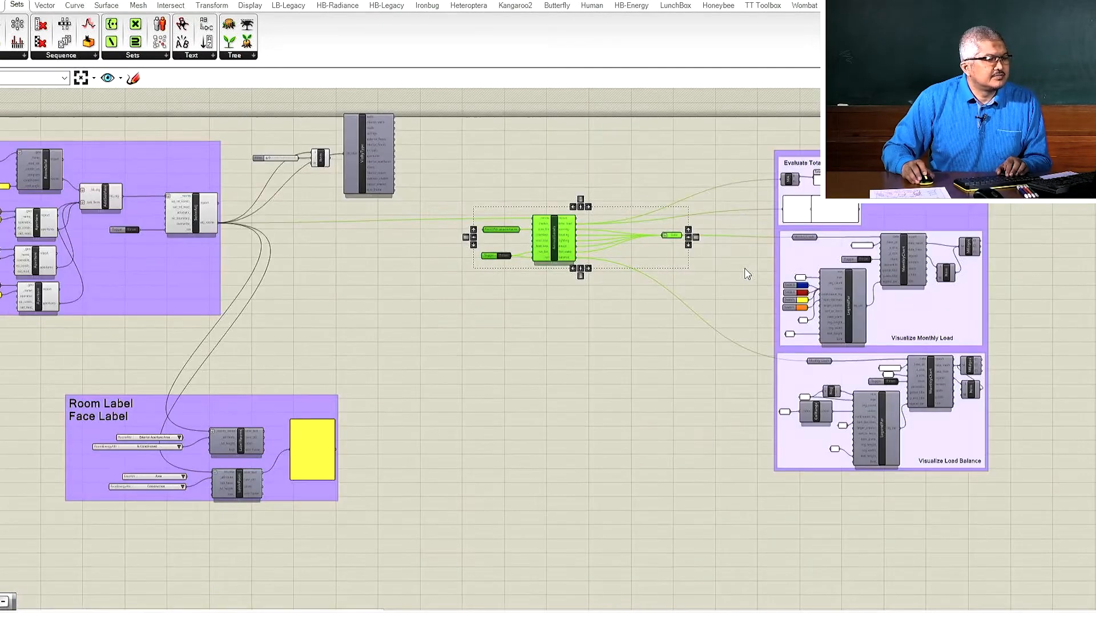
scroll(885, 252, "up", 3)
scroll(568, 253, "down", 3)
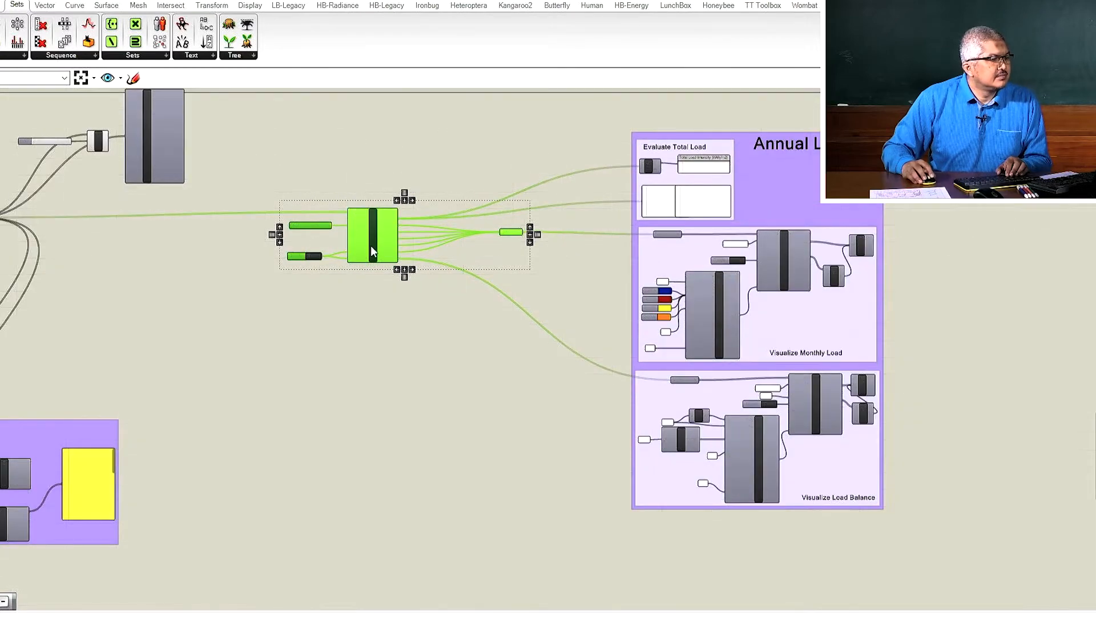
left_click_drag(381, 246, 455, 227)
Step: Add the selected AnnualLoads component and its connected parameters to the Annual Loads group, then reposition the whole group
right_click(774, 187)
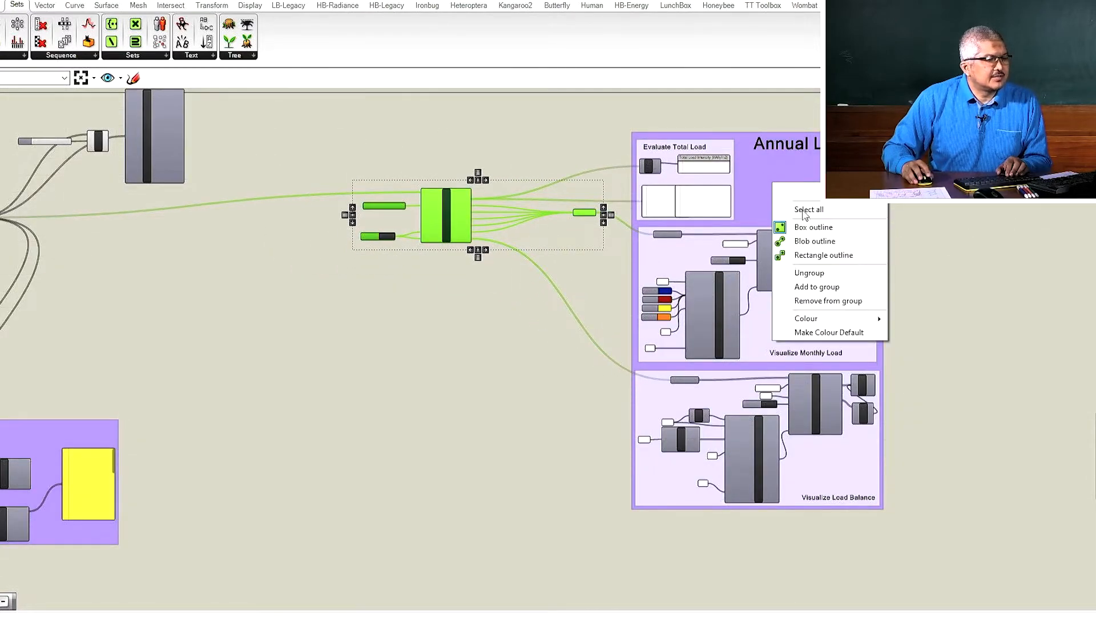
left_click(831, 292)
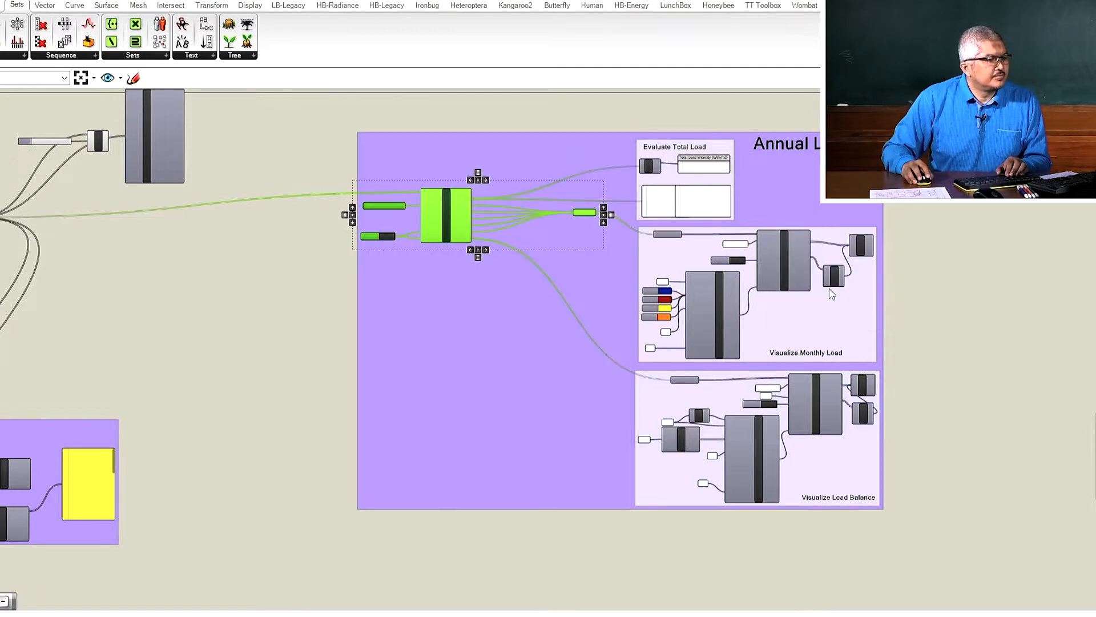
left_click_drag(529, 323, 614, 305)
Step: Examine the AnnualLoads component's connections and the result panels in the Evaluate Total Load group
scroll(589, 162, "up", 5)
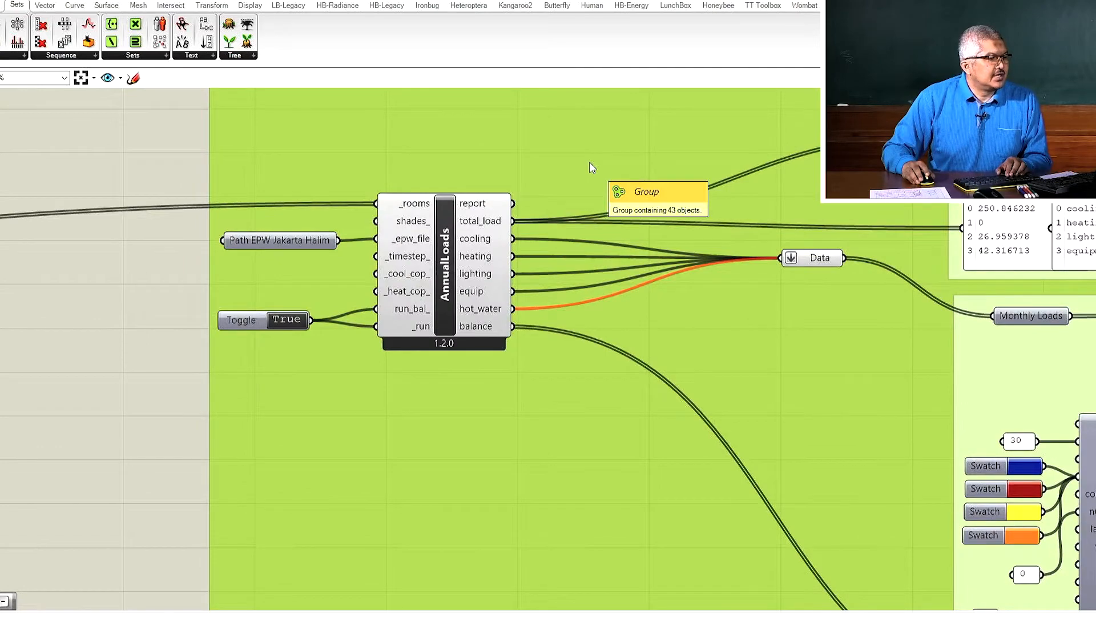
scroll(554, 167, "down", 3)
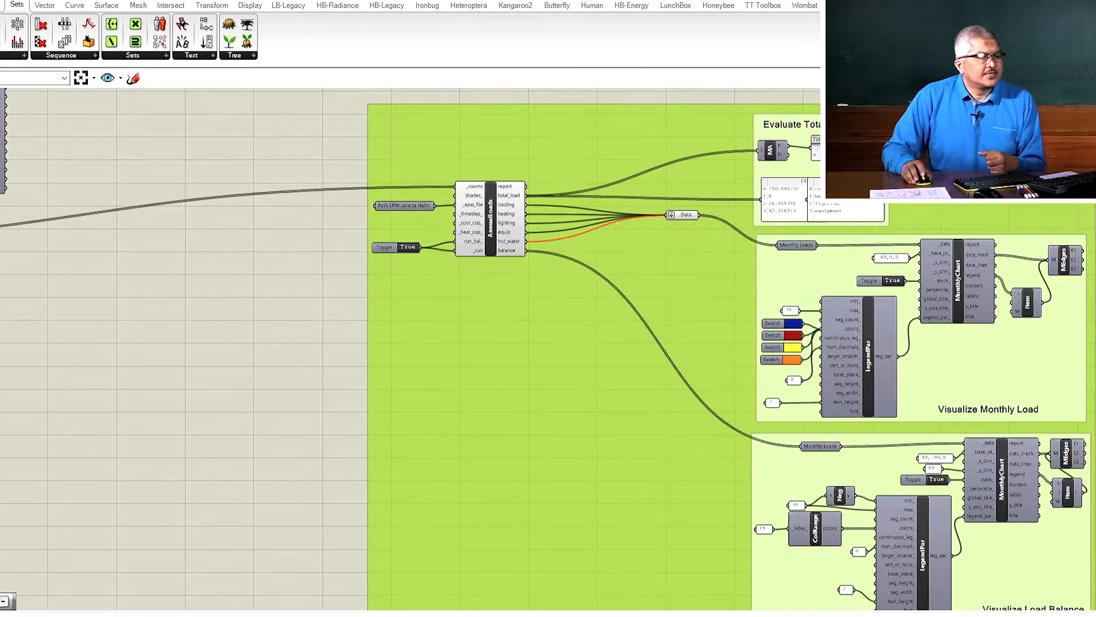
scroll(966, 228, "down", 3)
scroll(913, 173, "up", 5)
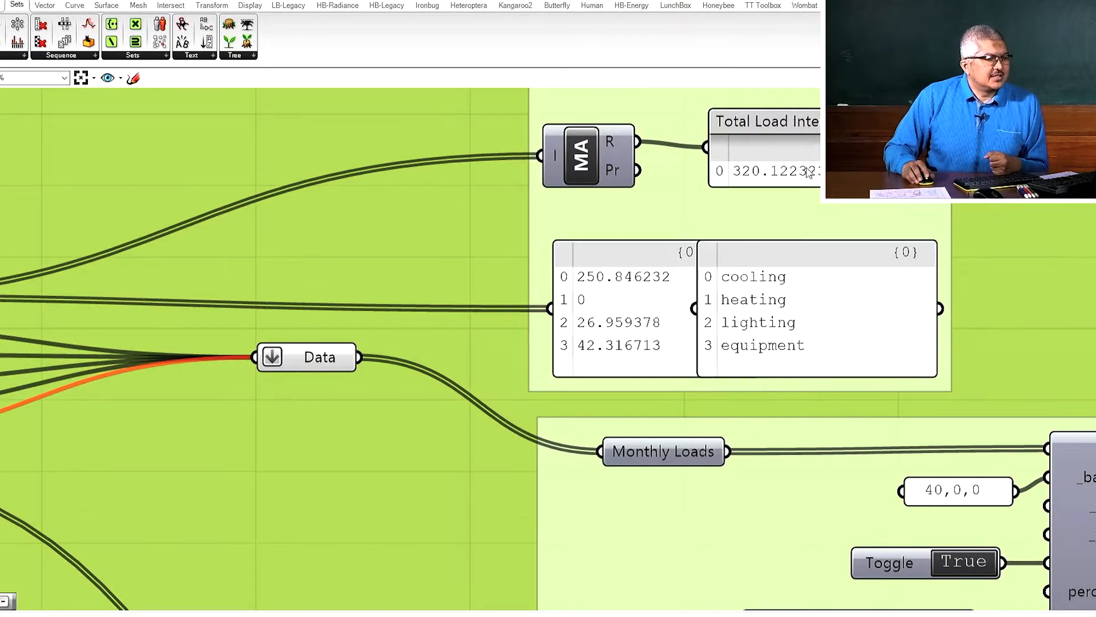
scroll(809, 173, "down", 5)
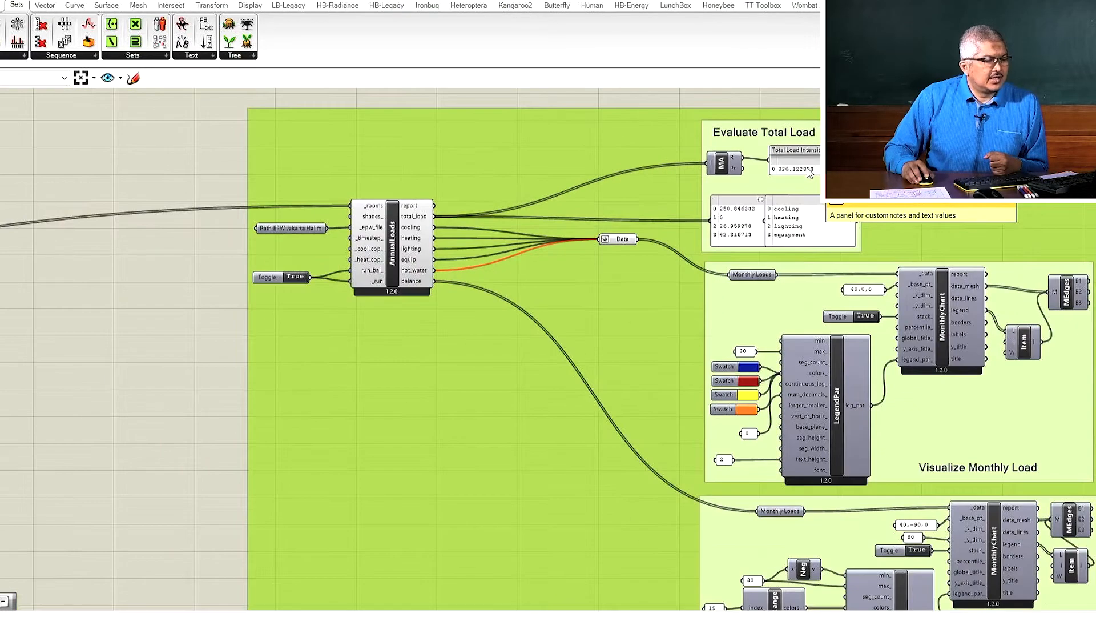
scroll(811, 173, "down", 4)
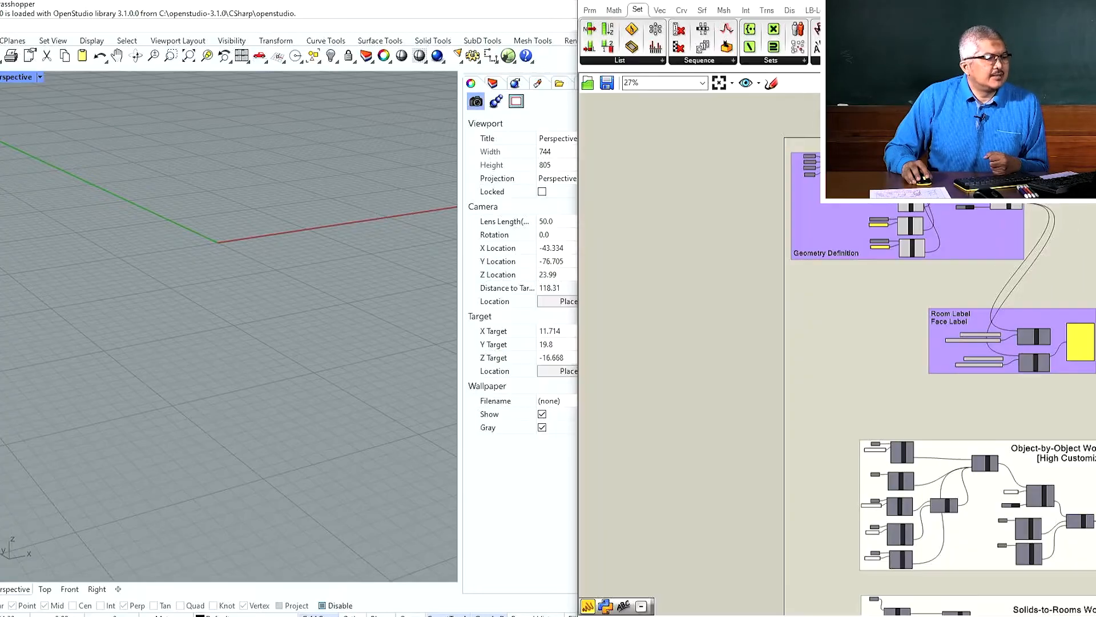
Step: Turn on the preview of the LabelRooms component in the Room Label group to show the room labels in the Perspective viewport
scroll(856, 280, "up", 5)
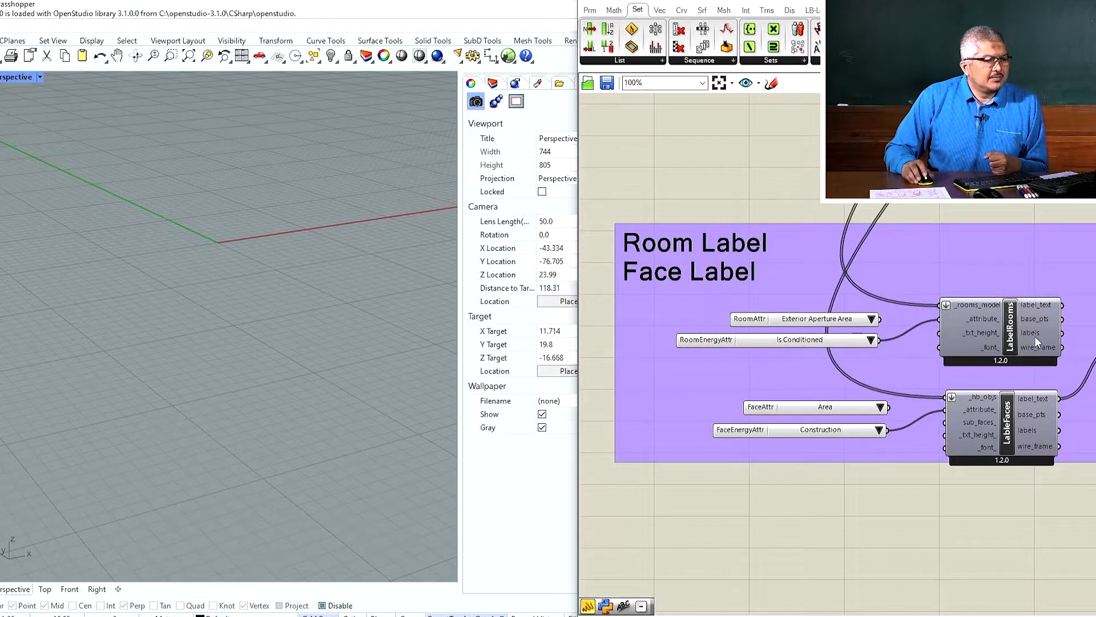
scroll(1034, 336, "up", 2)
scroll(1027, 303, "down", 2)
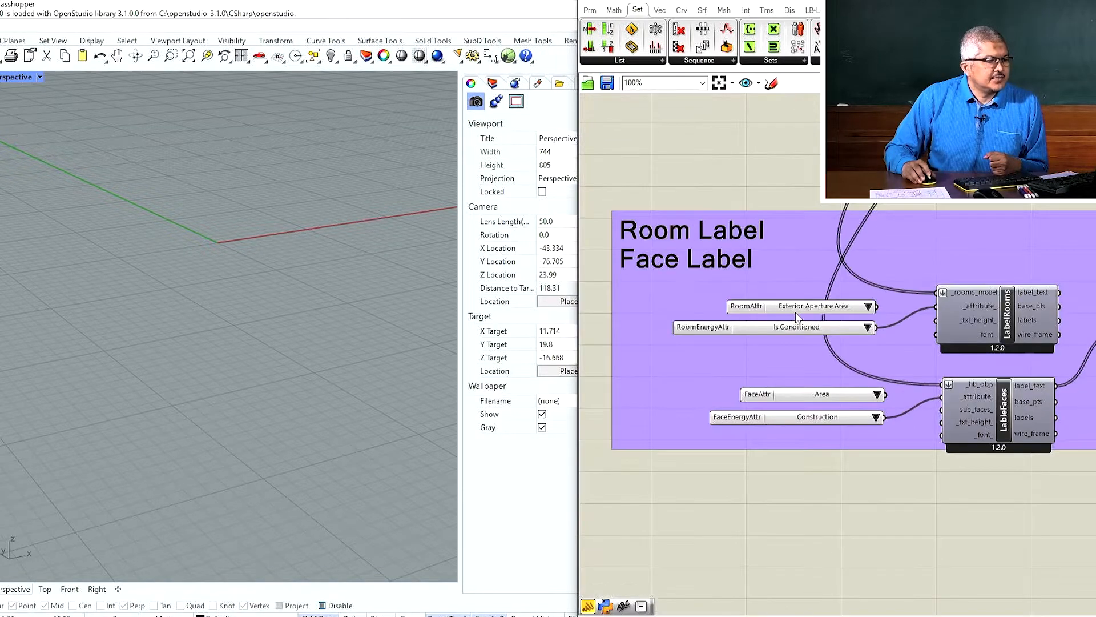
scroll(795, 343, "up", 2)
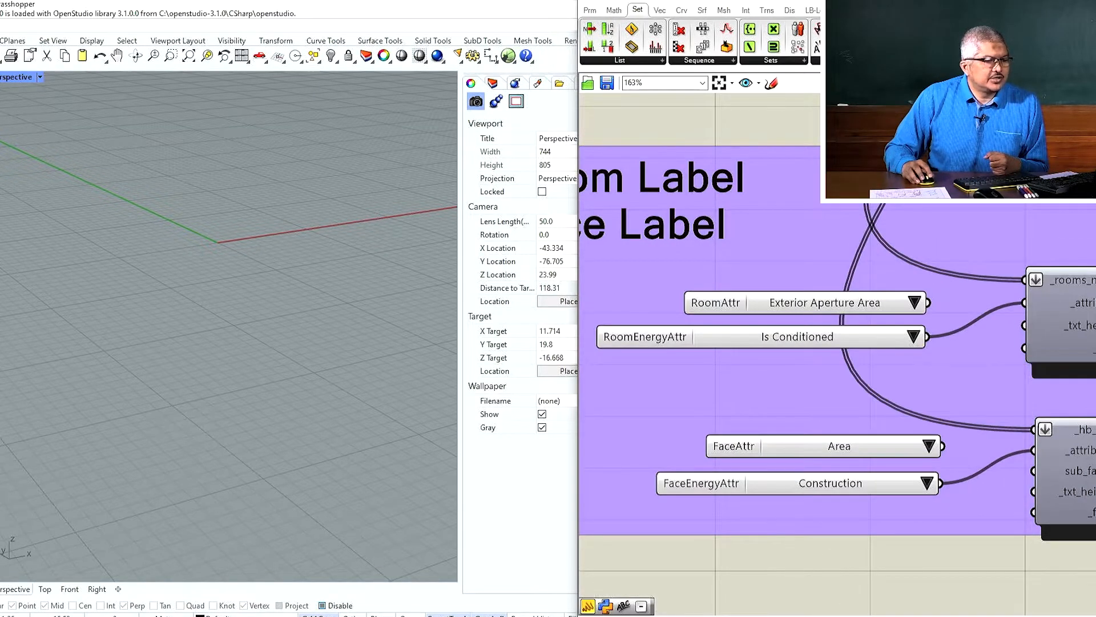
scroll(794, 342, "down", 2)
scroll(996, 331, "up", 2)
scroll(996, 327, "down", 1)
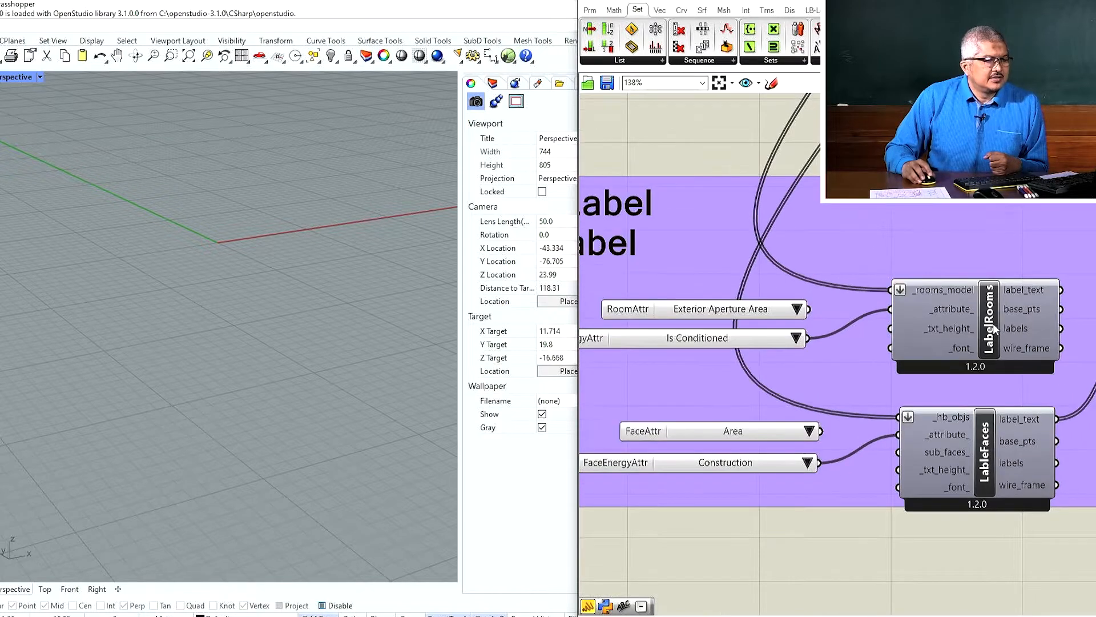
left_click(992, 323)
middle_click(989, 318)
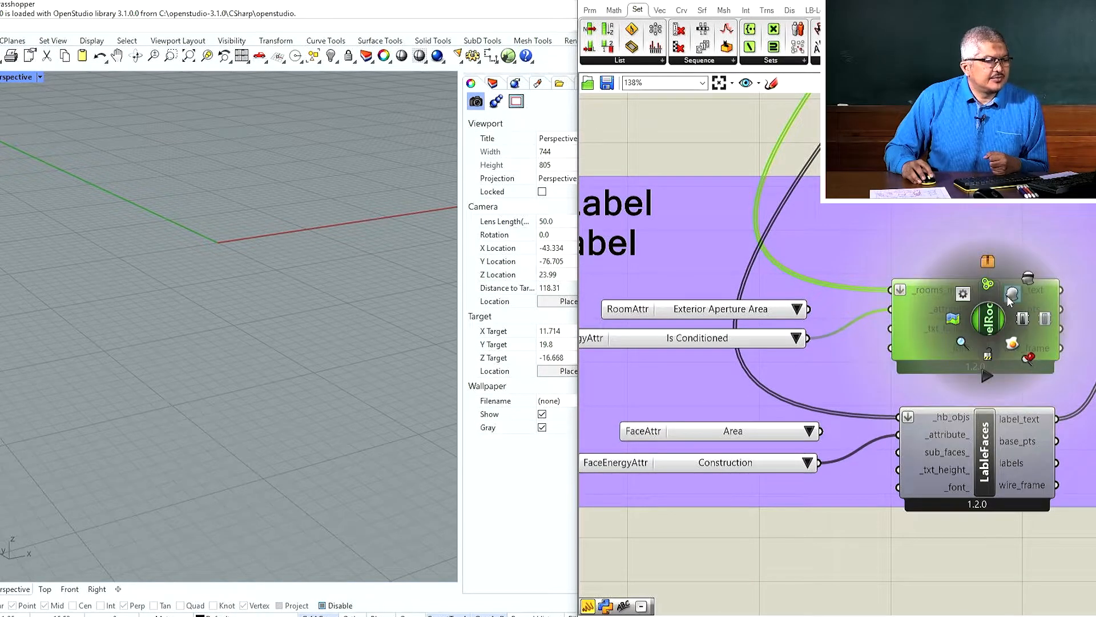
left_click(1007, 295)
right_click_drag(279, 177, 197, 243)
scroll(221, 212, "up", 6)
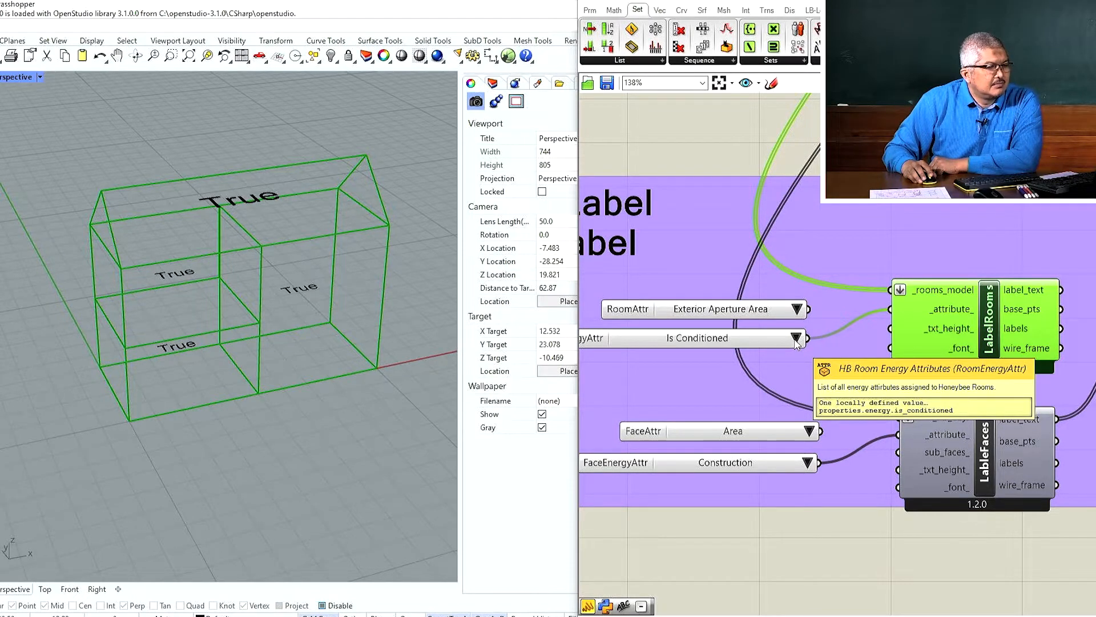
Step: Examine the zone and roof Brep parameters feeding Data All Zones in the Geometry Definition group
scroll(797, 343, "down", 10)
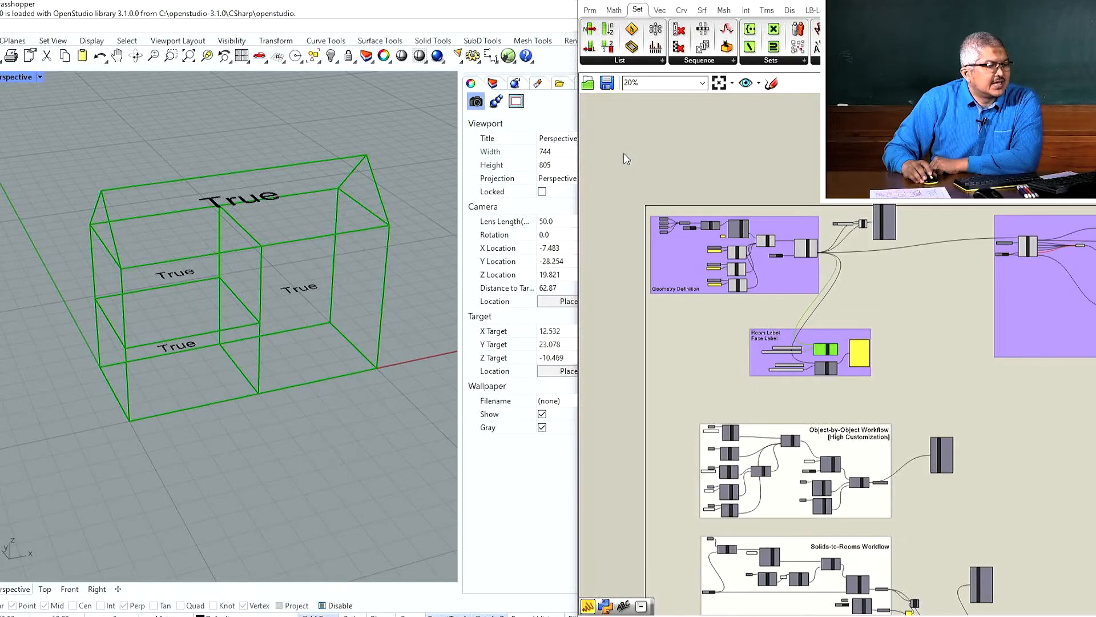
scroll(631, 177, "up", 9)
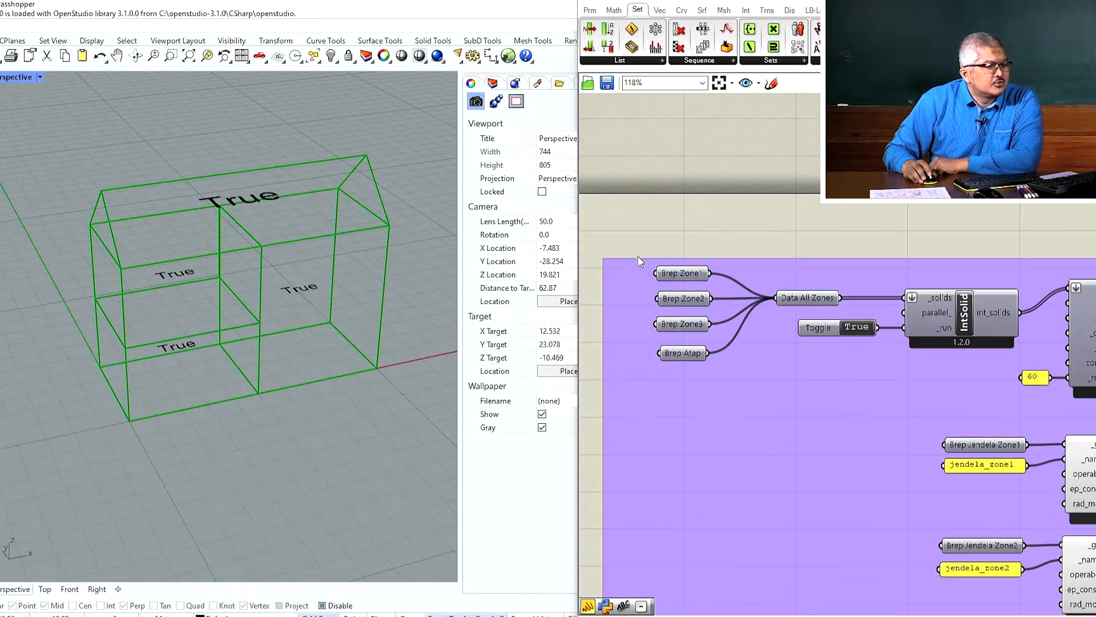
scroll(653, 267, "up", 3)
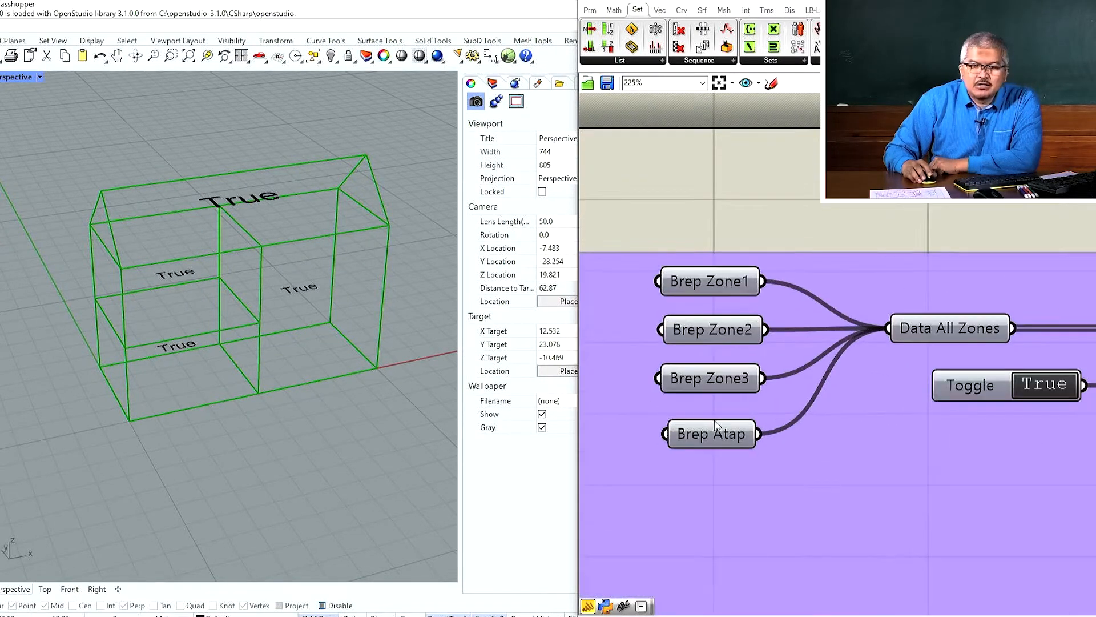
Step: Move the RoomSolid component and its 60 roof-angle panel slightly lower in the Geometry Definition group
scroll(714, 302, "down", 2)
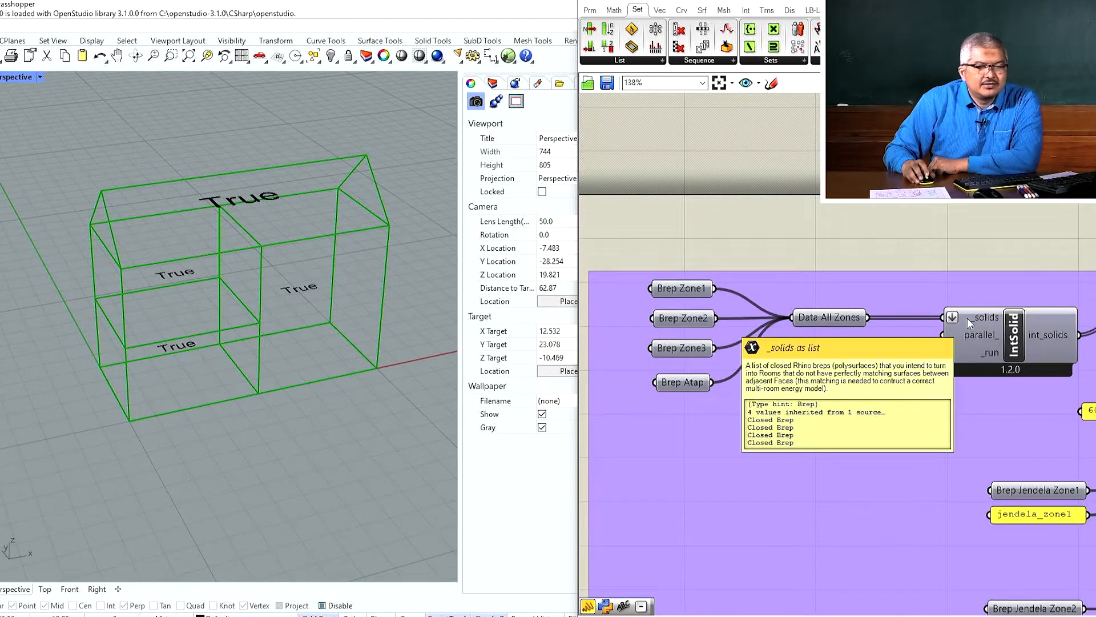
scroll(788, 317, "down", 2)
scroll(1062, 311, "up", 3)
mouse_move(848, 339)
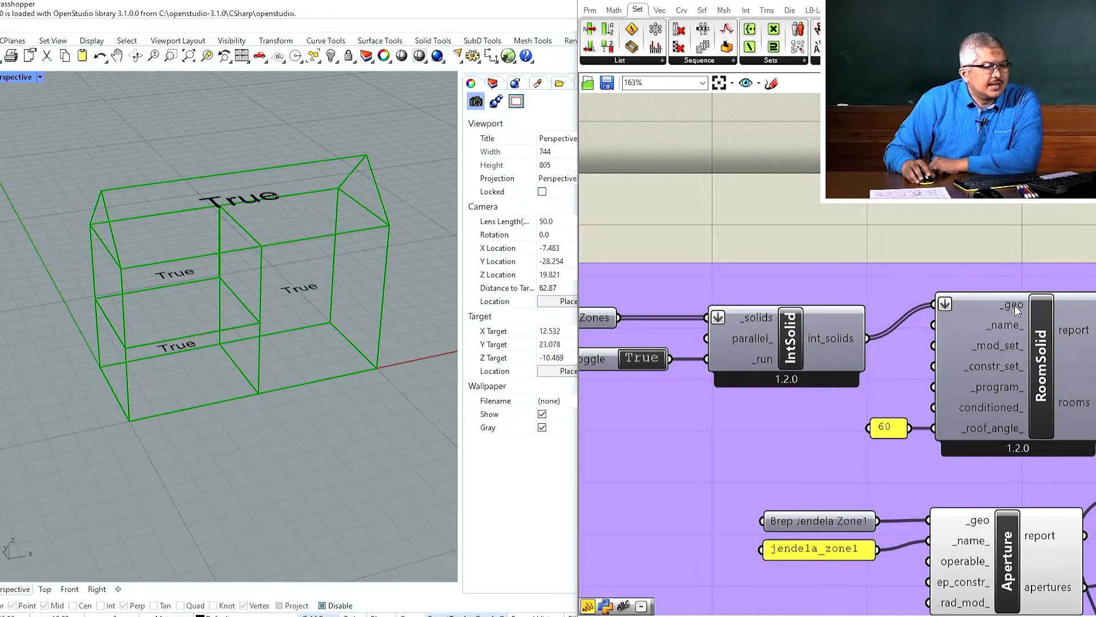
left_click(1029, 392)
left_click_drag(1030, 392, 1028, 419)
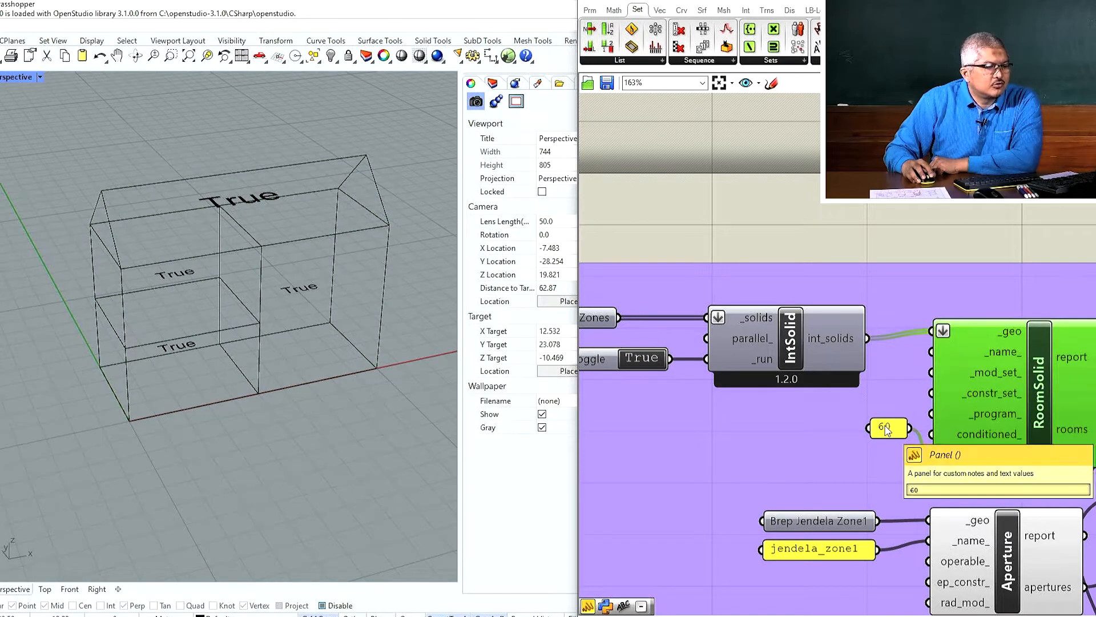
left_click_drag(881, 432, 885, 460)
scroll(993, 371, "down", 2)
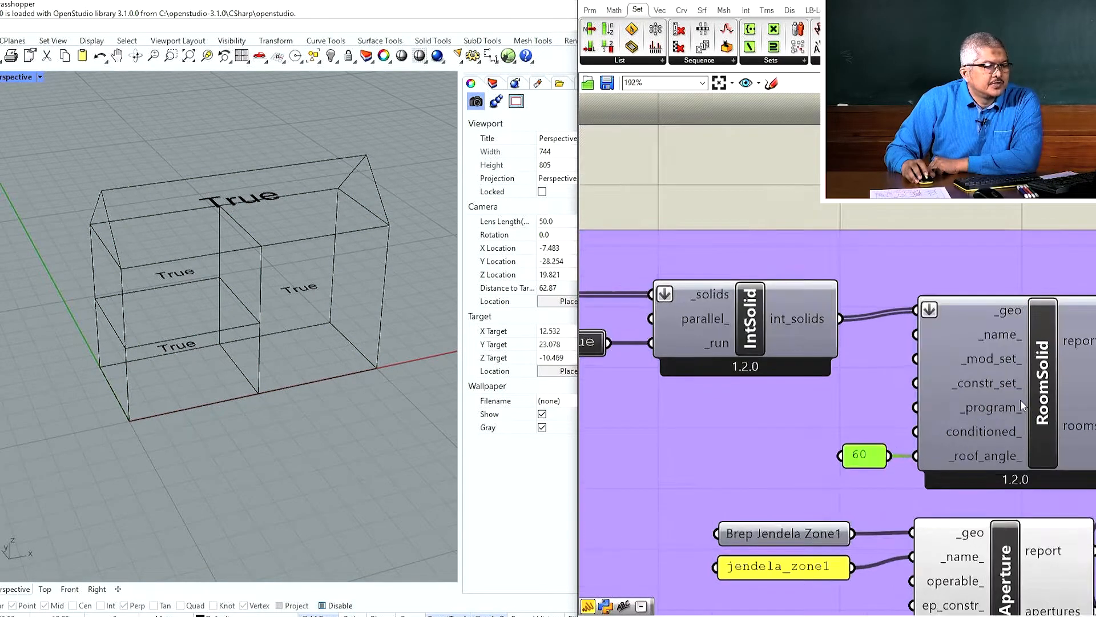
Step: Add a Boolean Toggle set to False beside RoomSolid and connect it to the conditioned_ input
scroll(1003, 390, "up", 4)
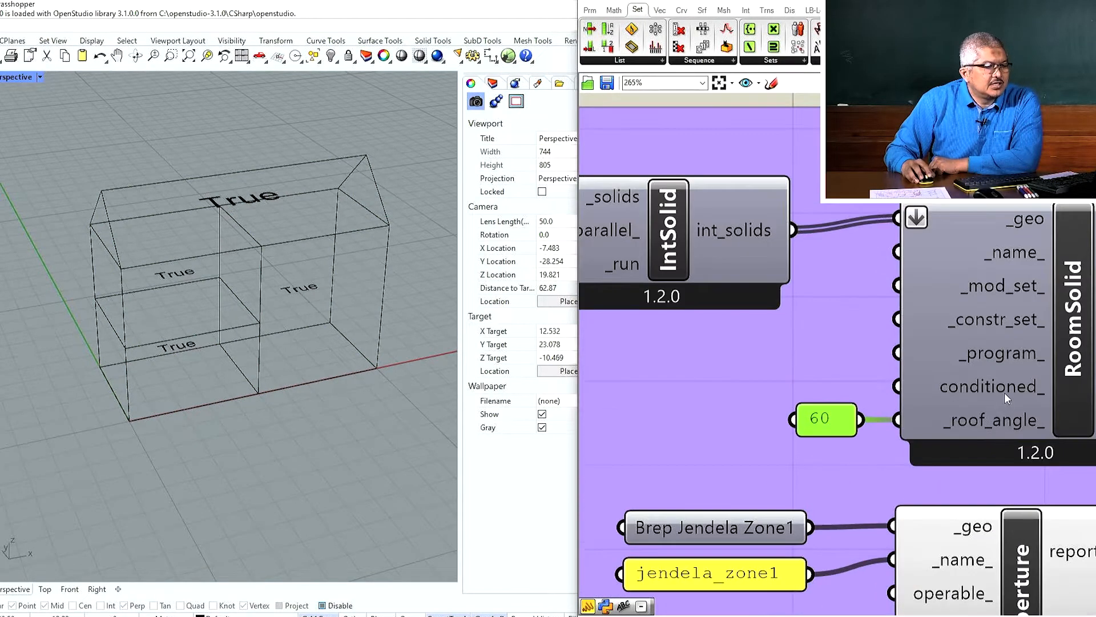
scroll(1005, 392, "down", 3)
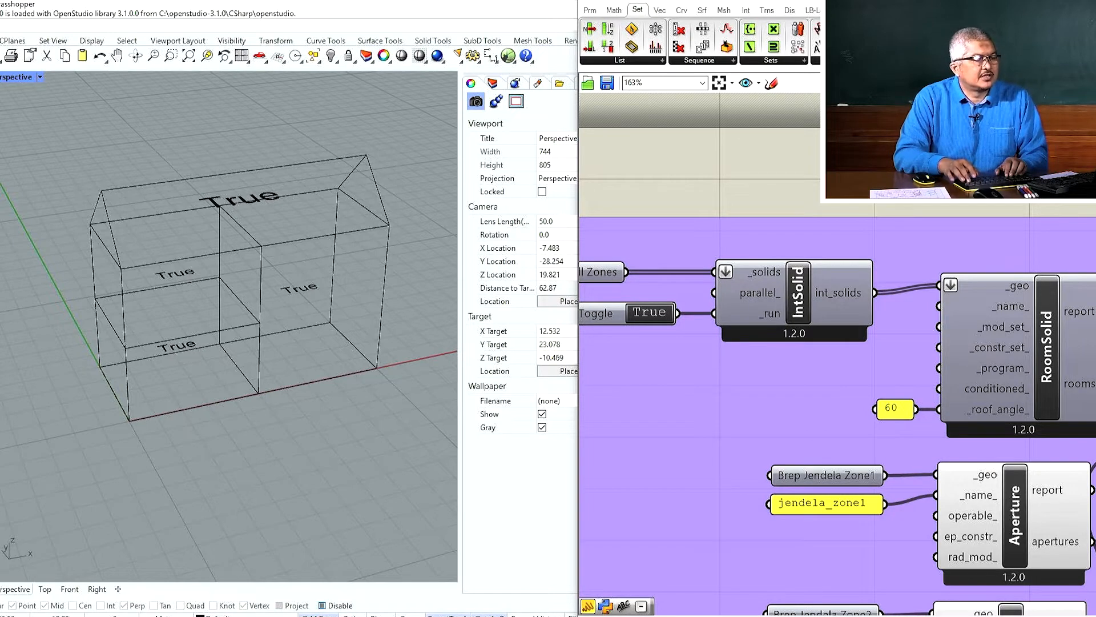
key("Return")
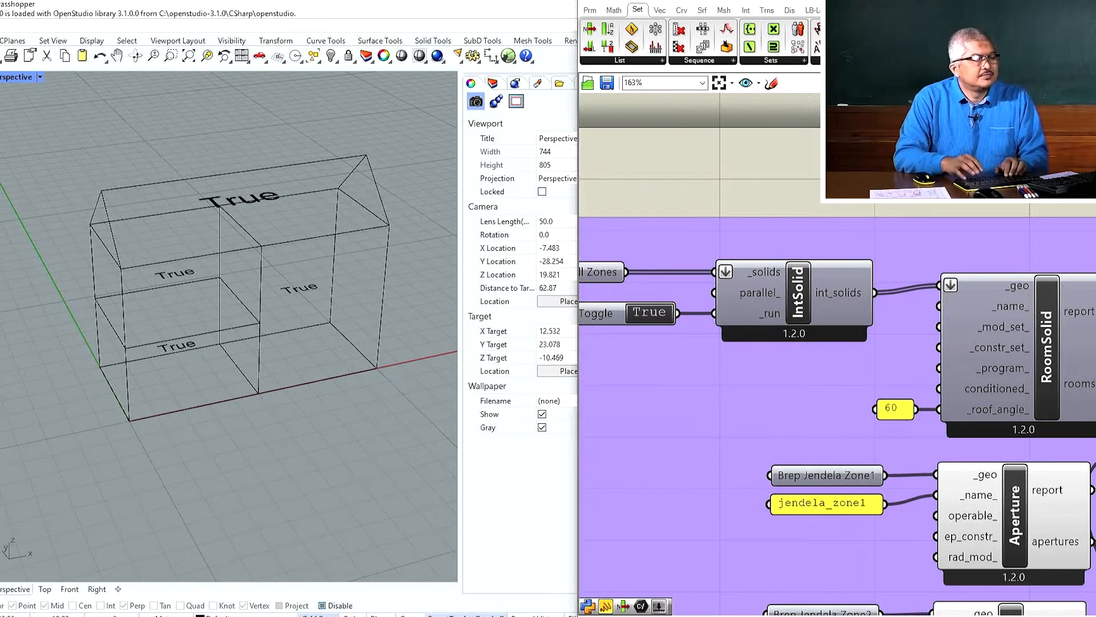
left_click_drag(965, 191, 813, 383)
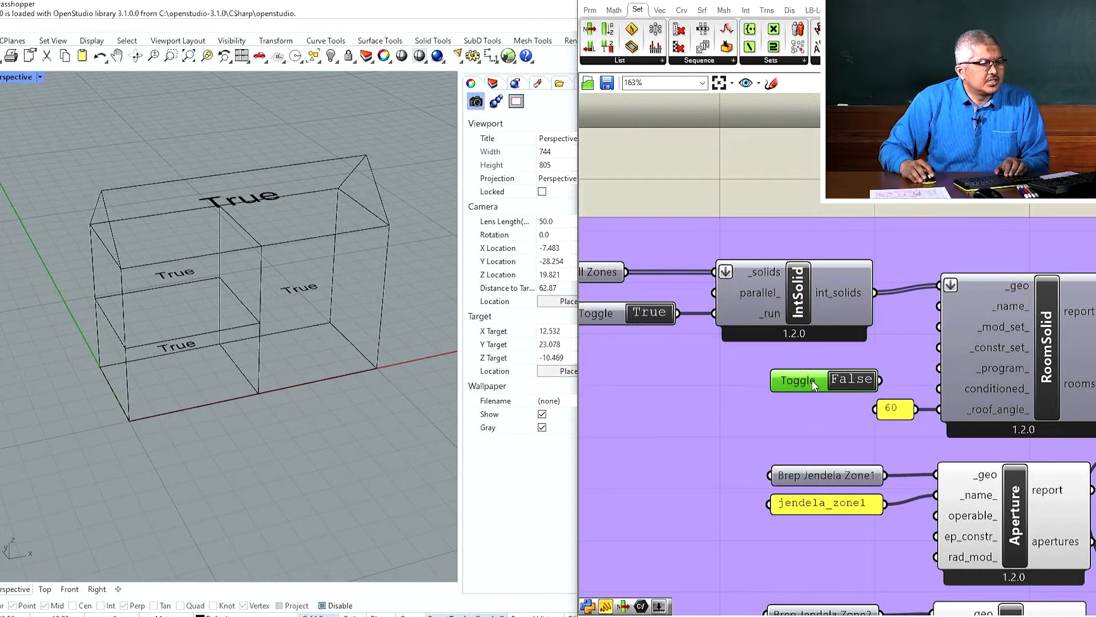
left_click_drag(882, 379, 934, 393)
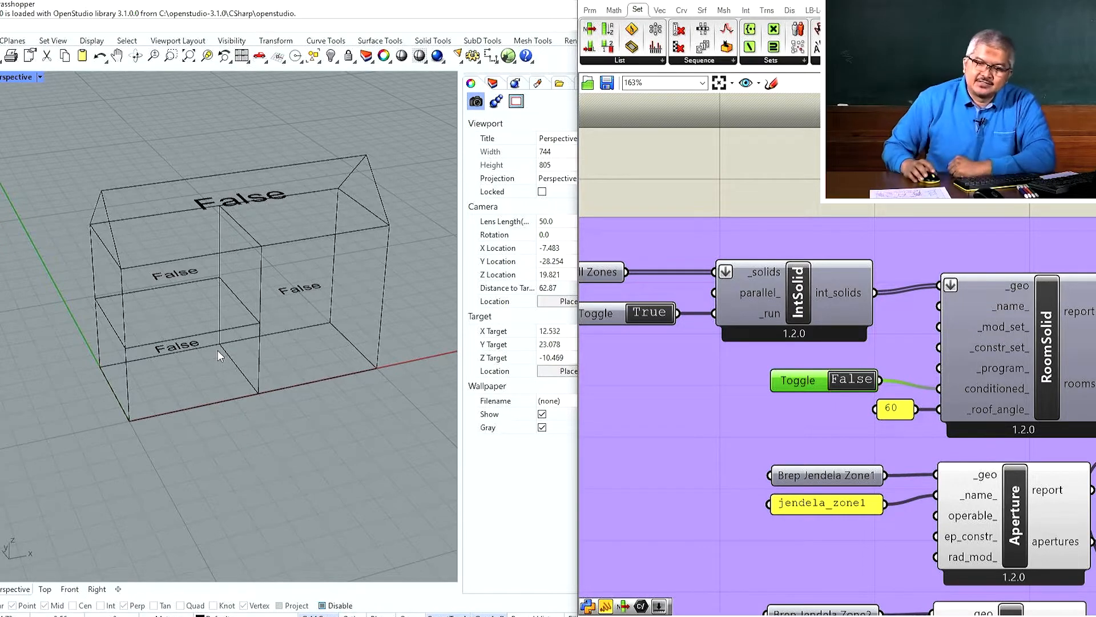
Step: Delete the Boolean Toggle connected to RoomSolid's conditioned_ input
left_click_drag(782, 389, 780, 394)
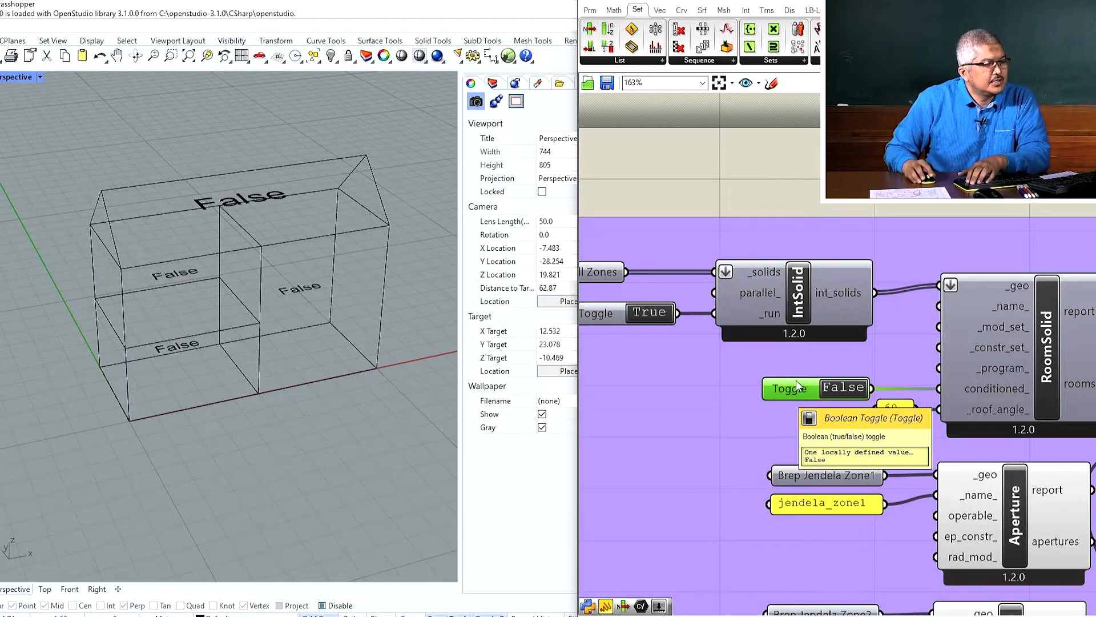
key("Delete")
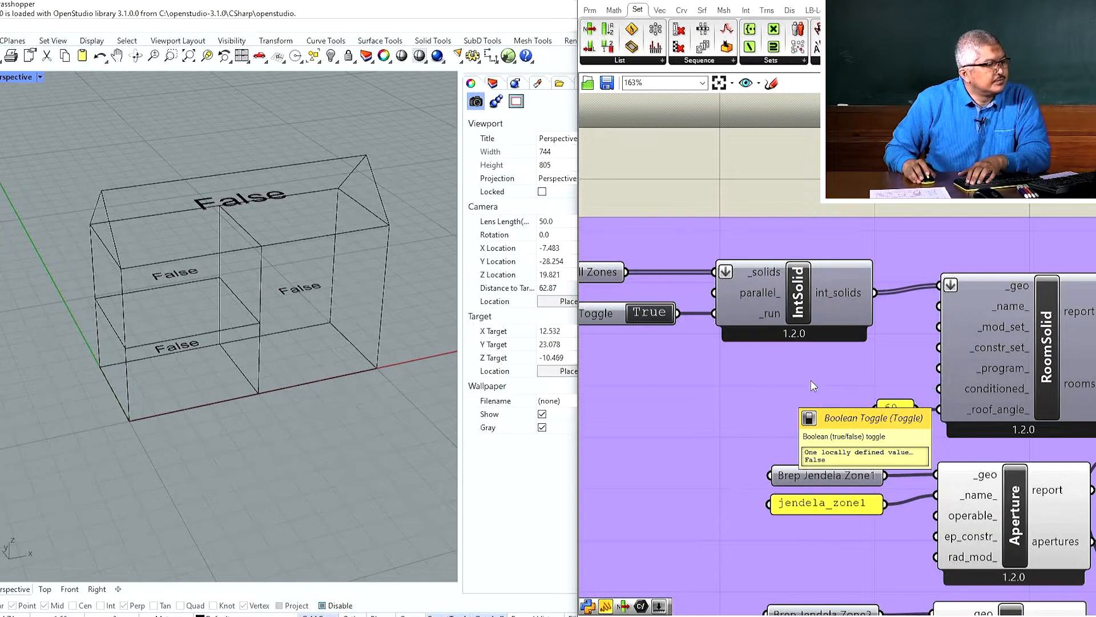
Step: Examine the Geometry Definition group's chain from the zone Breps through IntSolid and RoomSolid to AddSubface, including the Aperture components
scroll(821, 333, "down", 3)
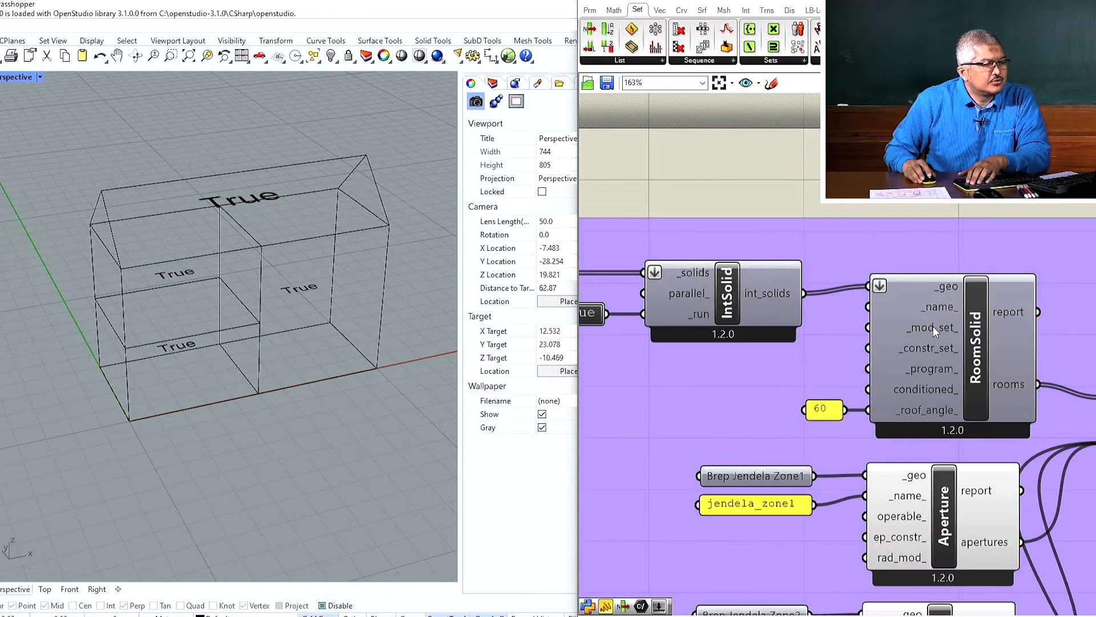
scroll(933, 326, "down", 1)
scroll(847, 289, "down", 2)
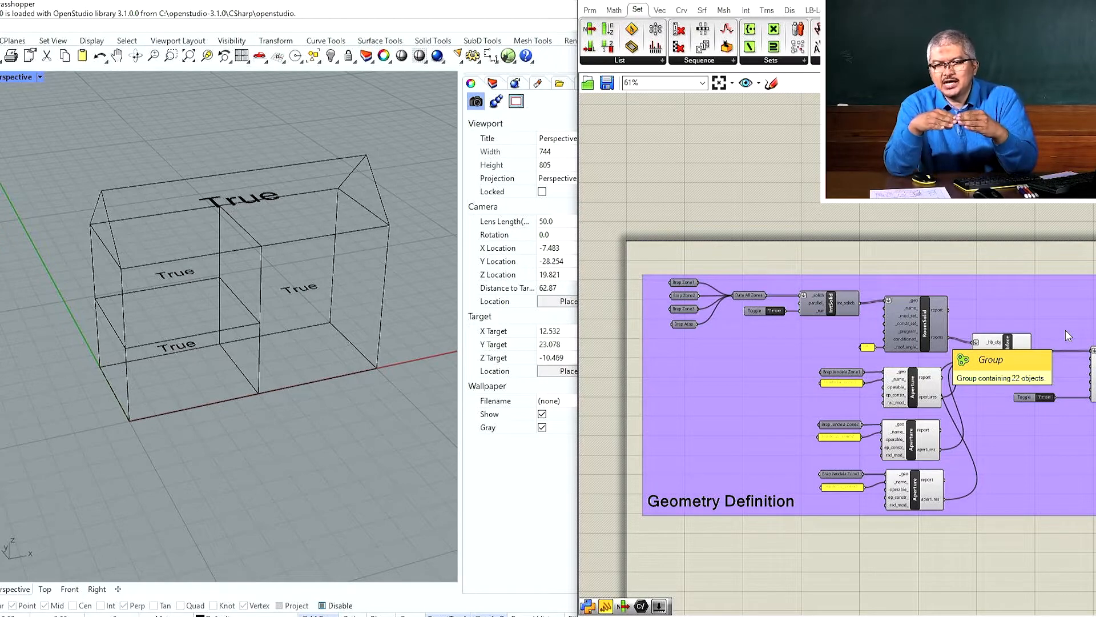
scroll(1016, 400, "down", 3)
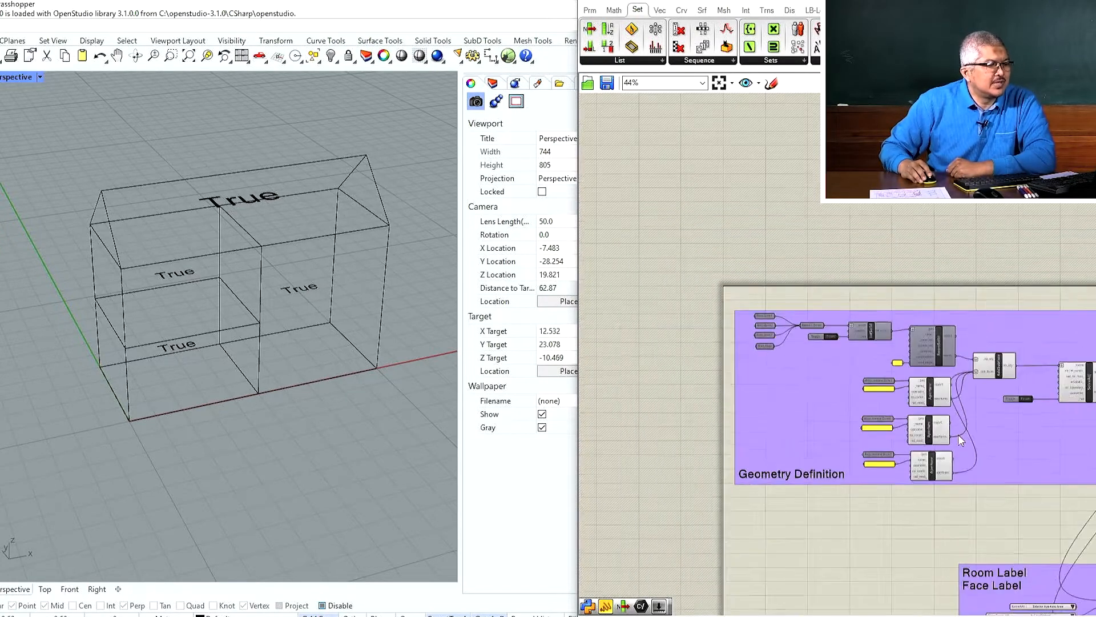
scroll(968, 363, "up", 4)
scroll(734, 423, "up", 2)
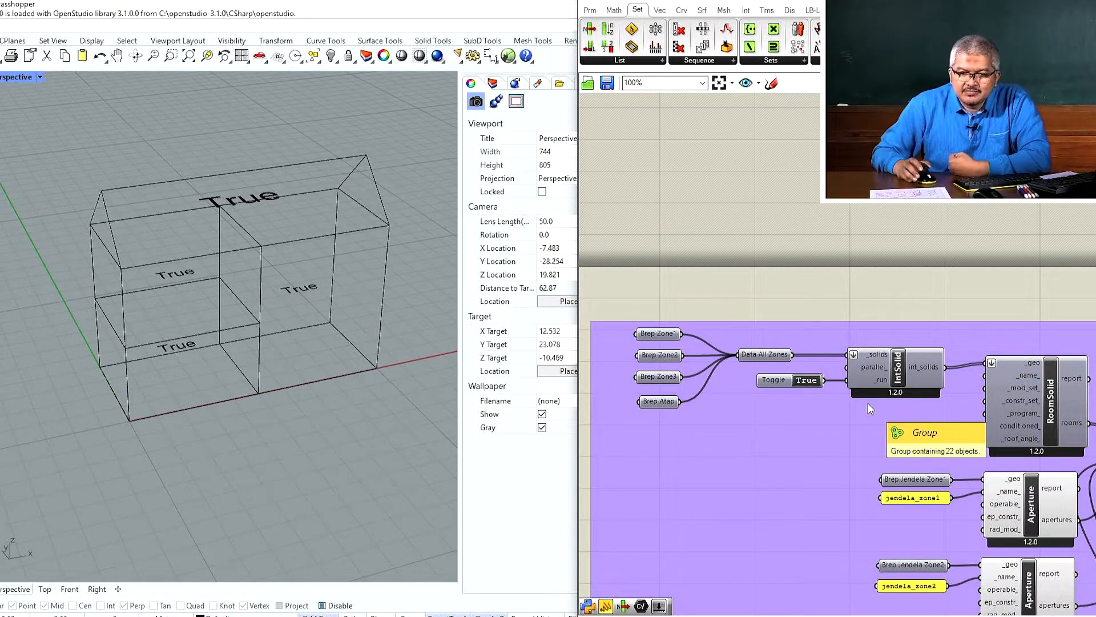
scroll(949, 372, "up", 1)
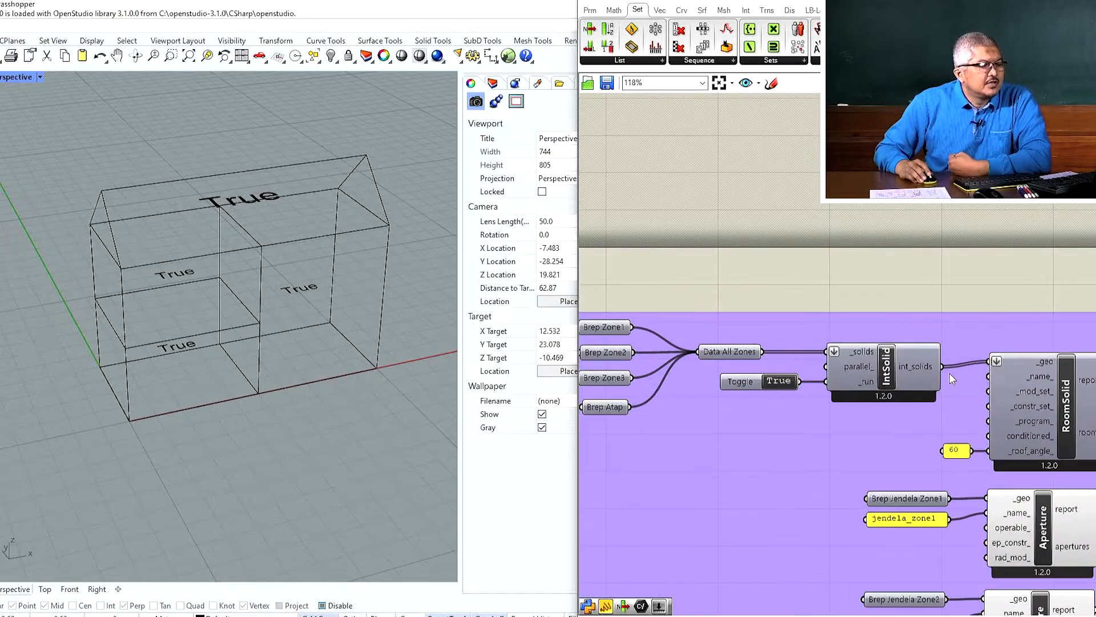
scroll(838, 361, "down", 2)
scroll(1004, 365, "up", 1)
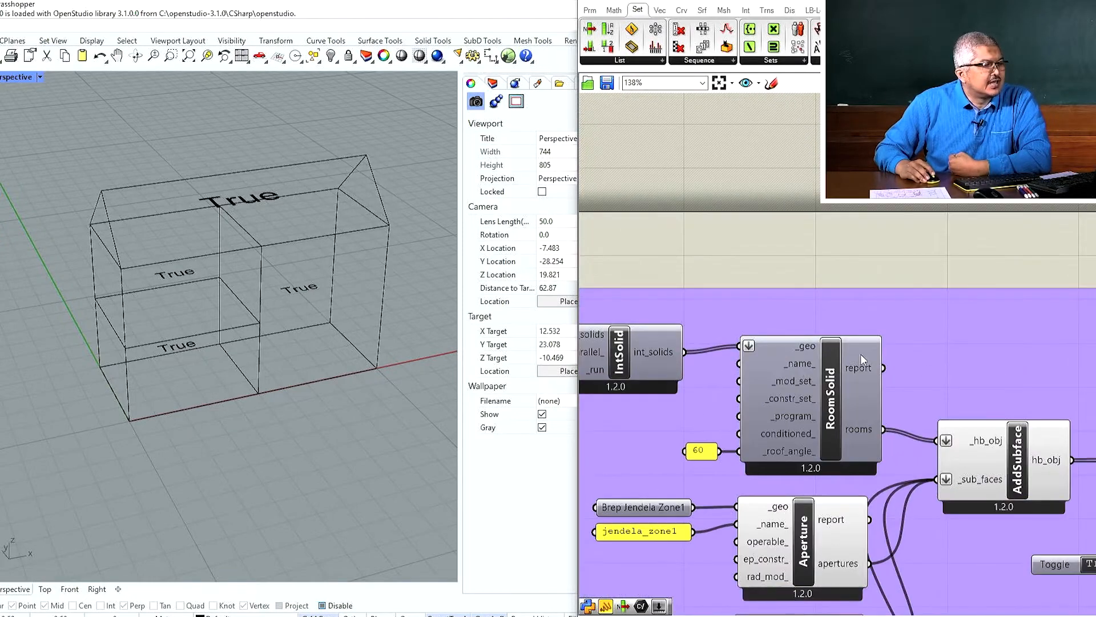
scroll(861, 354, "down", 1)
scroll(839, 339, "up", 3)
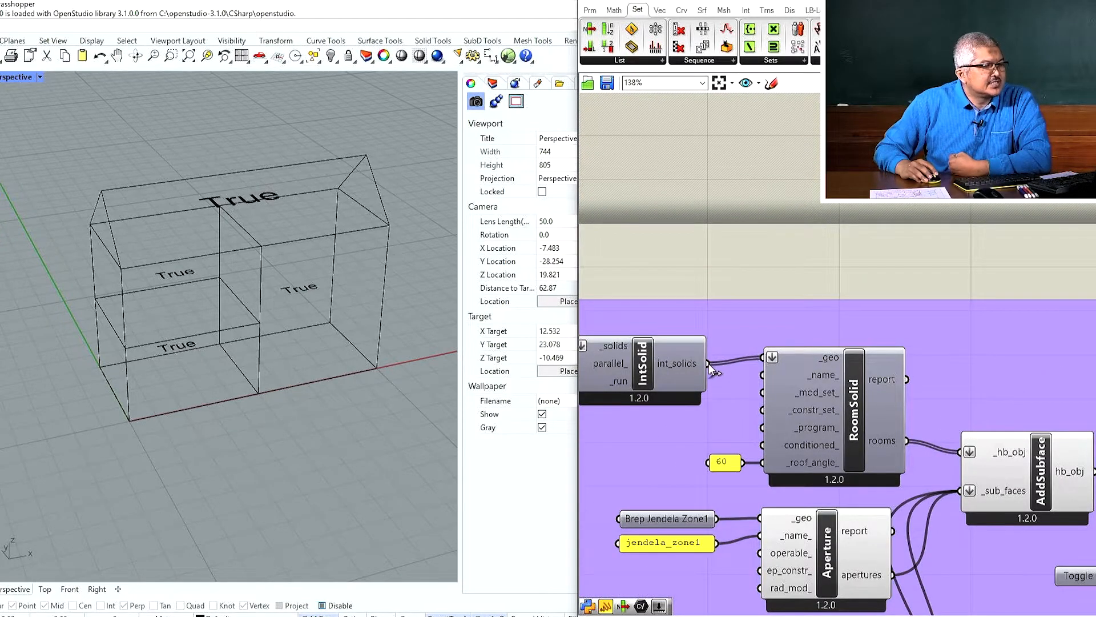
left_click_drag(707, 363, 751, 241)
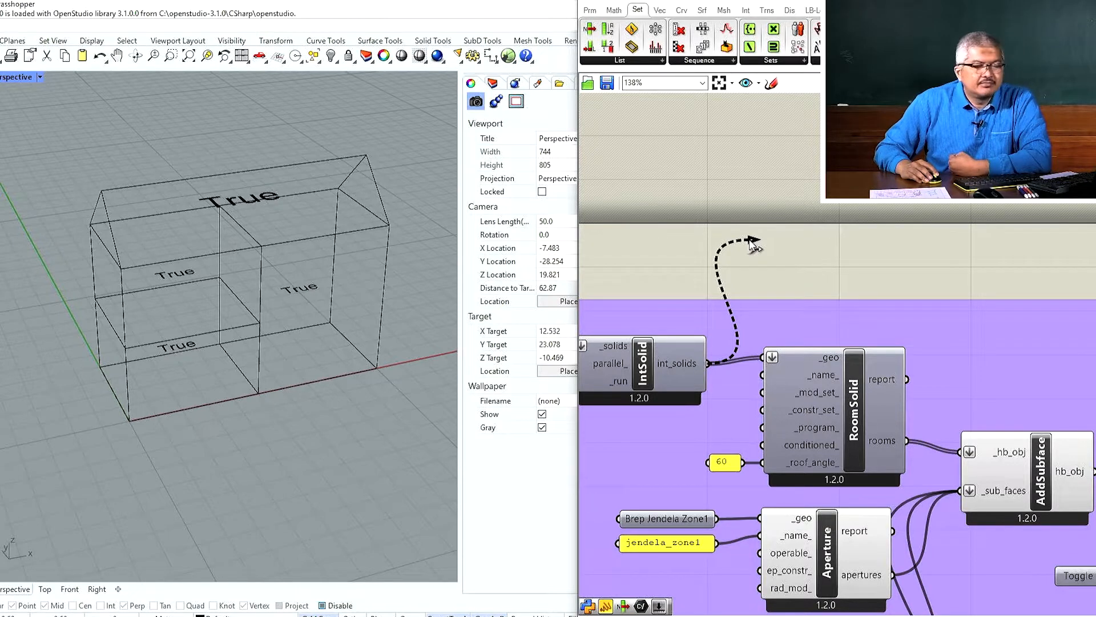
left_click_drag(750, 240, 737, 297)
left_click_drag(710, 362, 741, 204)
Step: Add a Brep parameter above the Geometry Definition group and connect IntSolid's int_solids output to it
scroll(792, 272, "down", 4)
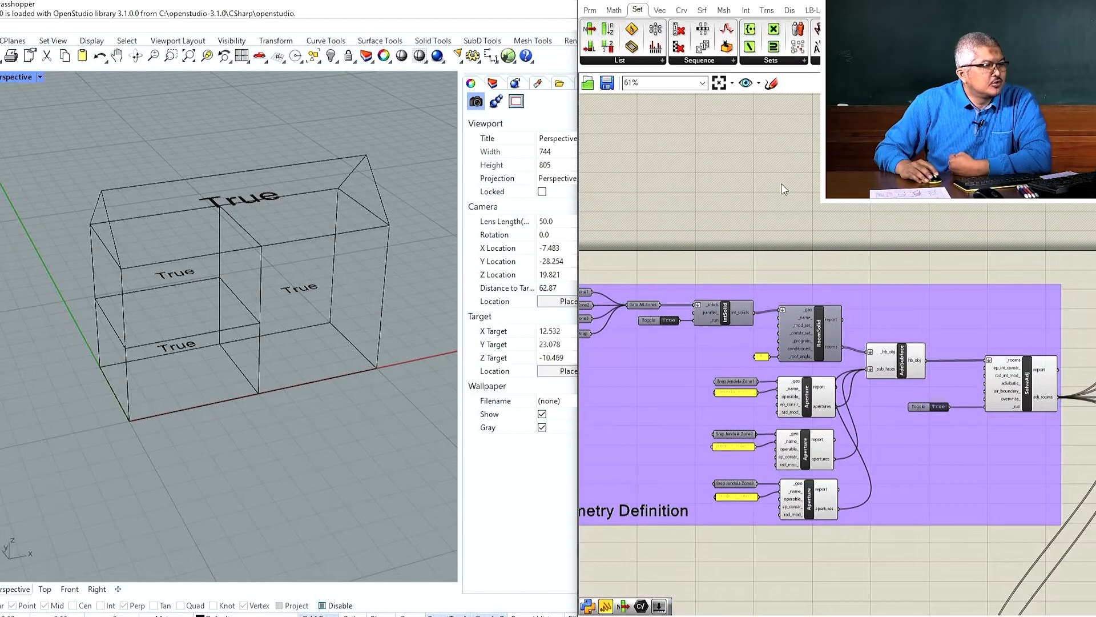
double_click(781, 185)
type("brep")
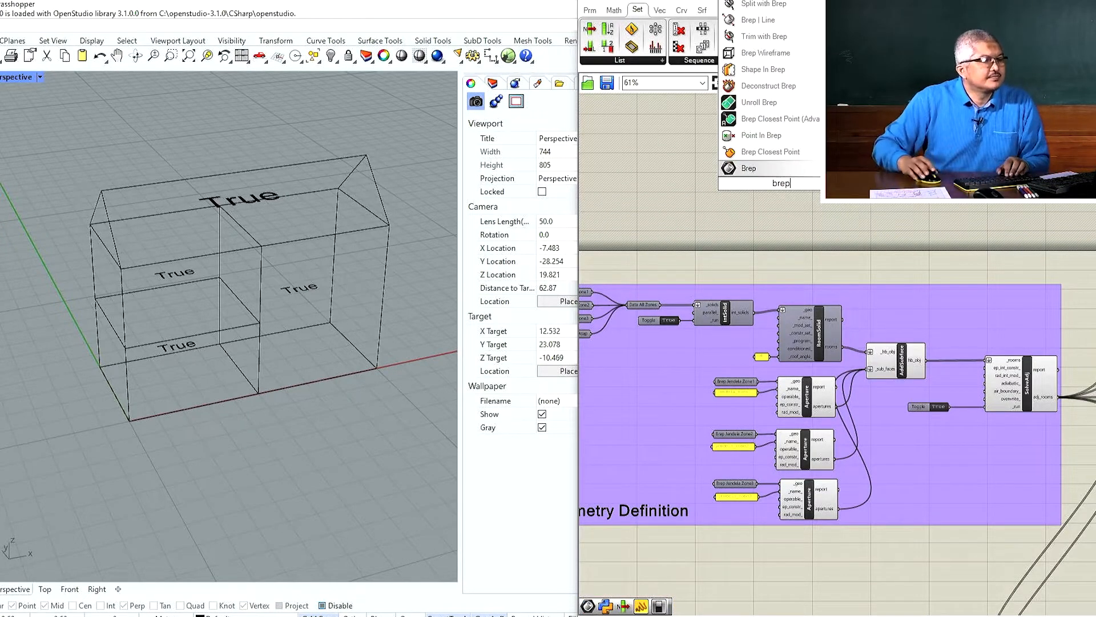
key("Return")
scroll(783, 329, "up", 4)
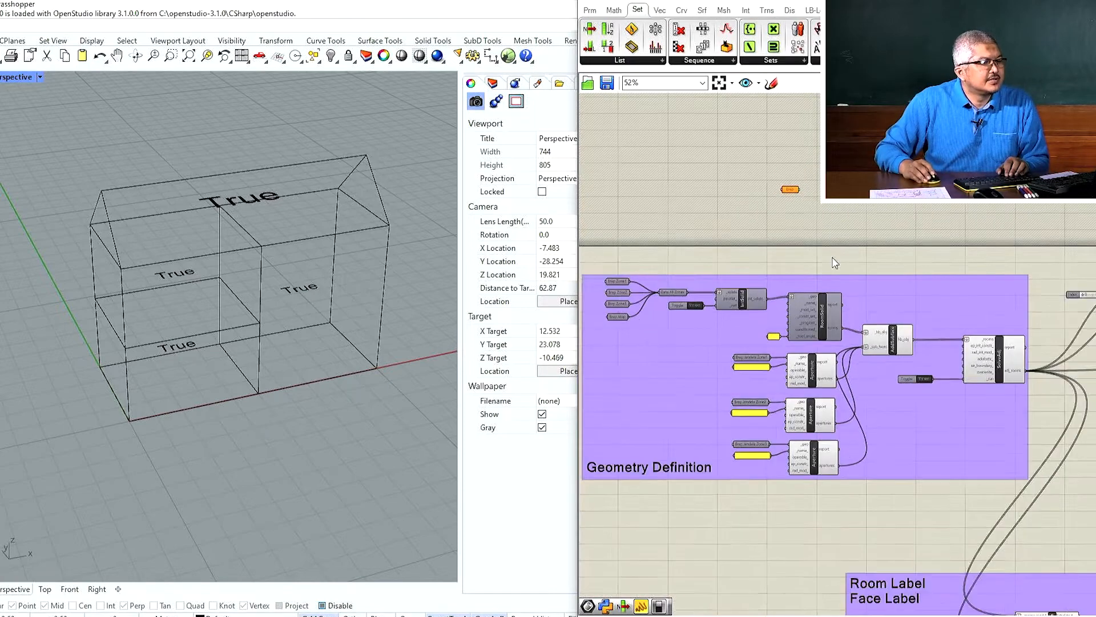
left_click_drag(678, 386, 767, 164)
left_click(723, 136)
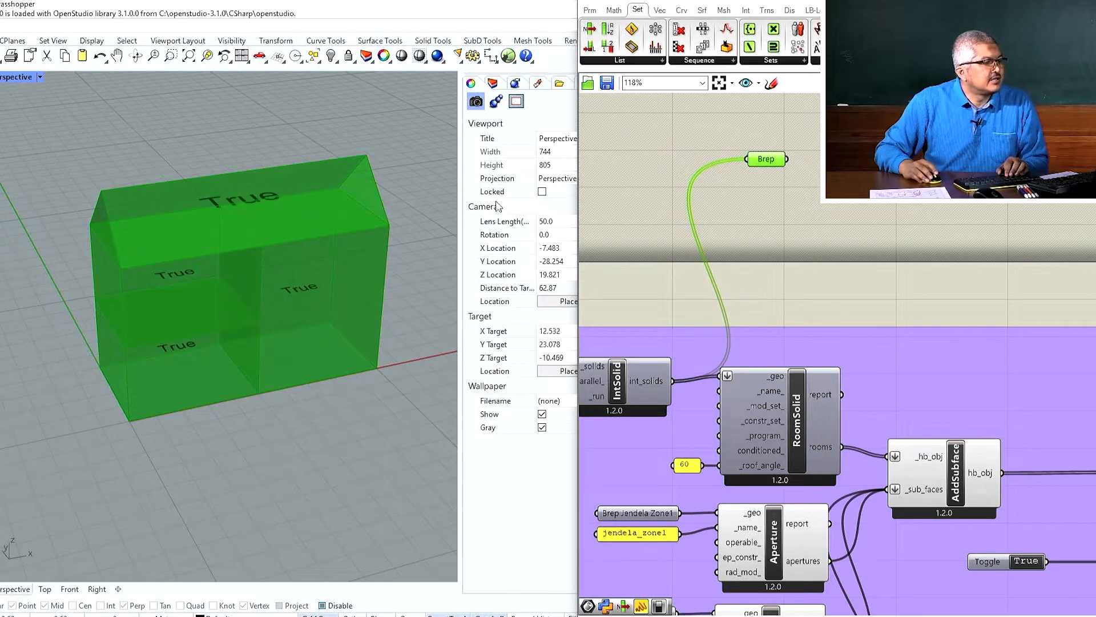
Step: Examine the intersected zone solids in the Perspective viewport with the new Brep parameter selected and deselected
right_click_drag(346, 270, 316, 268)
scroll(318, 267, "down", 6)
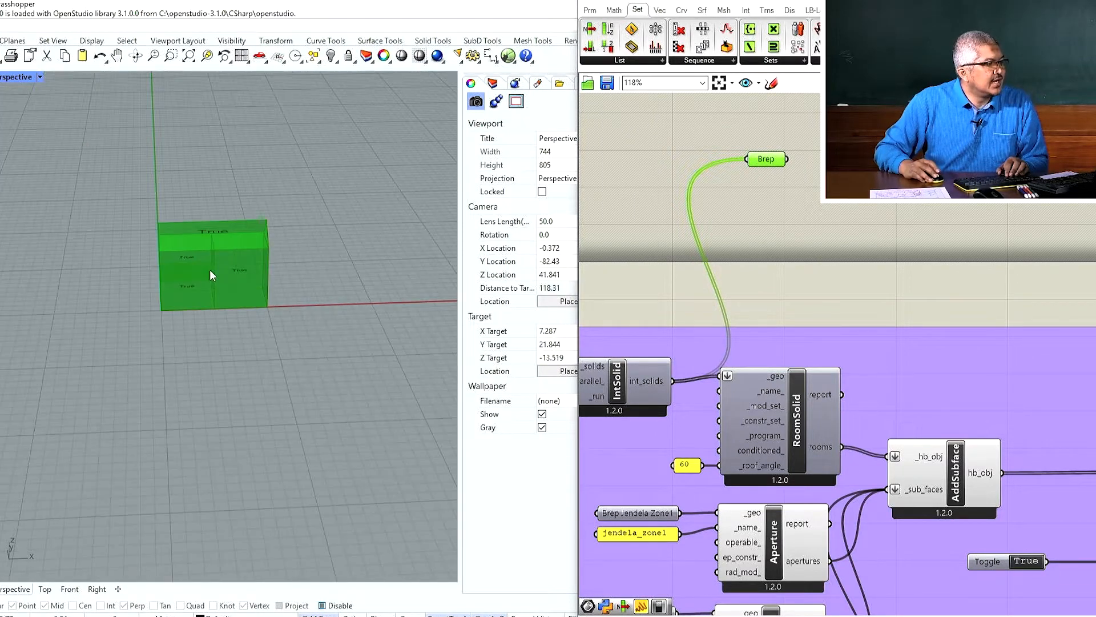
right_click_drag(211, 276, 271, 280)
left_click(837, 214)
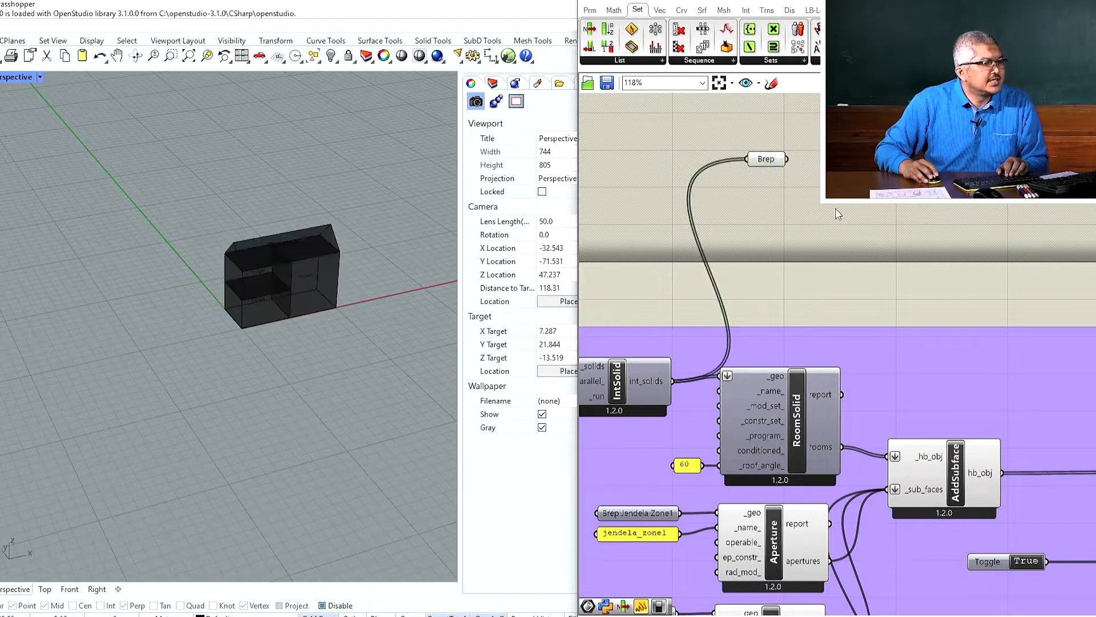
left_click(773, 161)
left_click(788, 187)
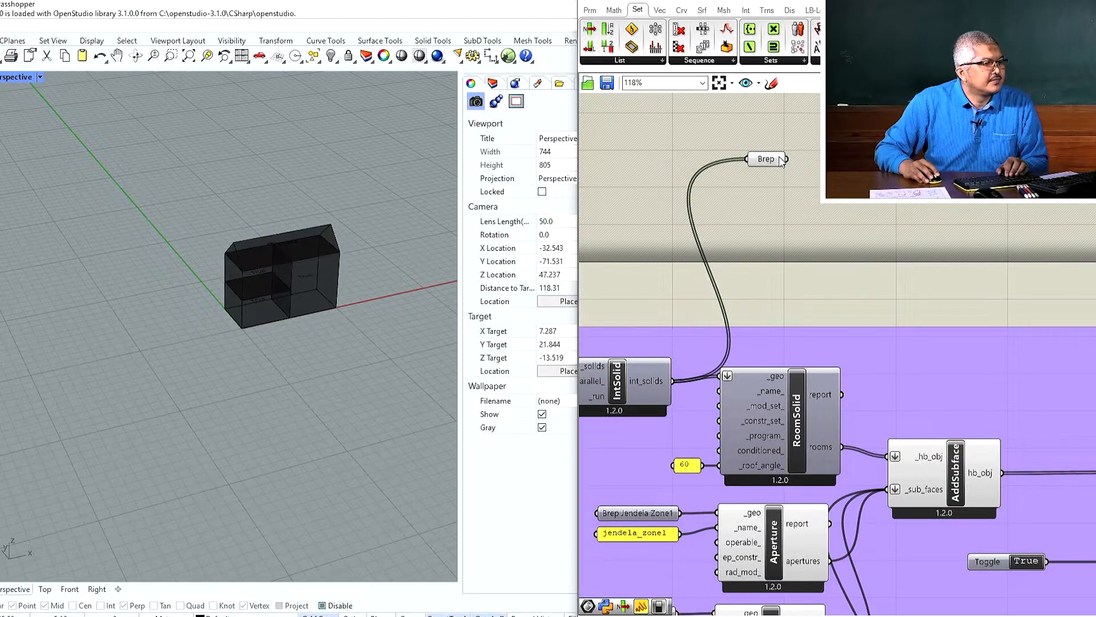
left_click(778, 163)
scroll(771, 209, "down", 2)
scroll(780, 193, "up", 4)
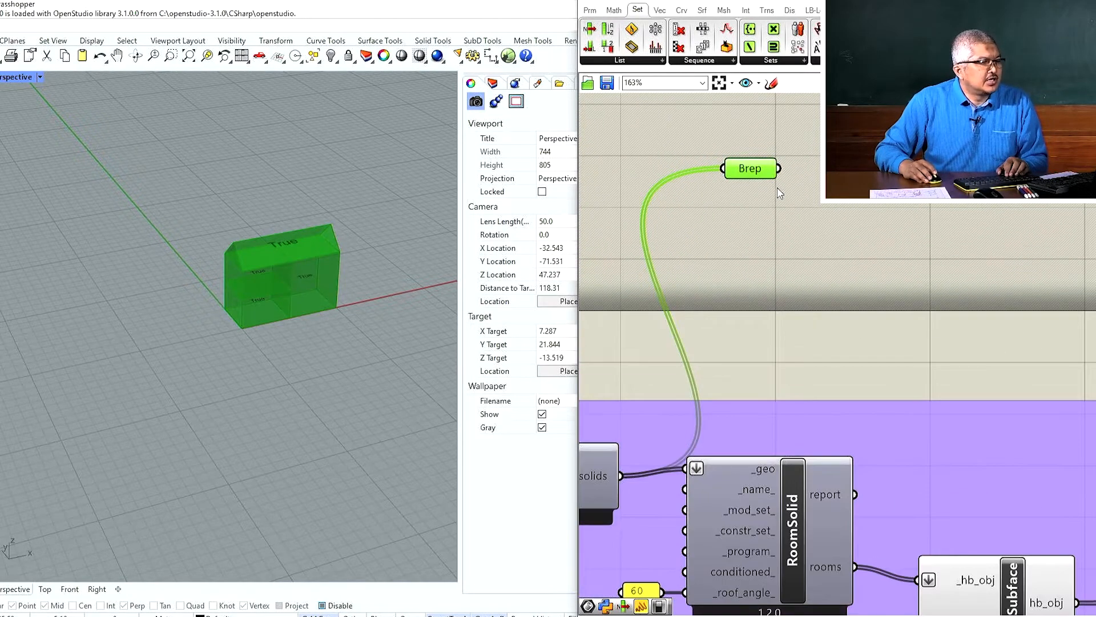
scroll(780, 193, "down", 3)
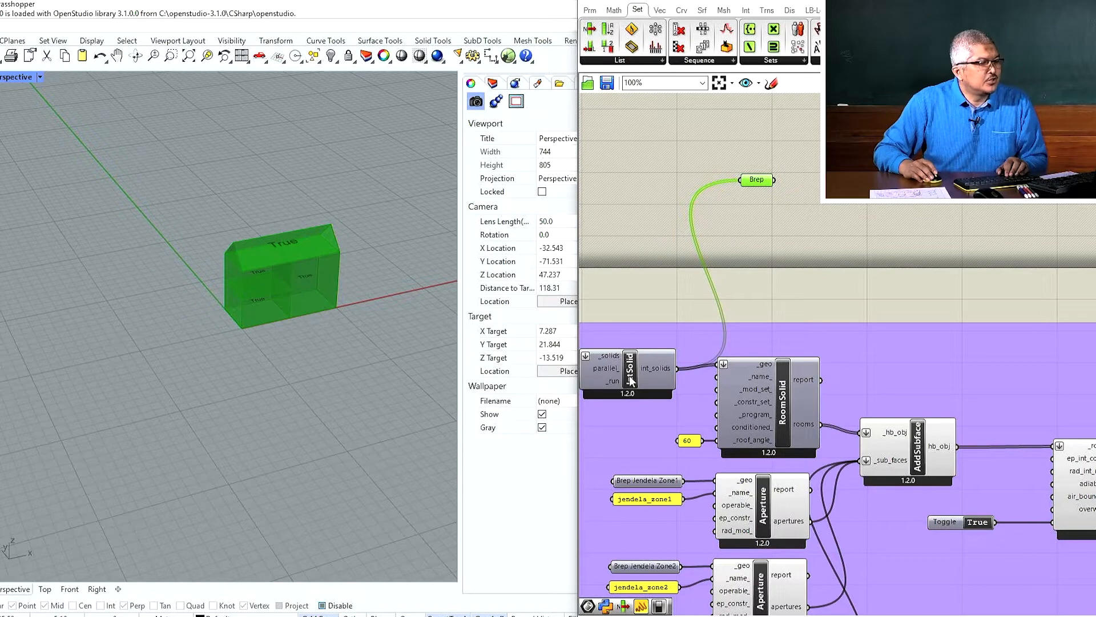
Step: Rename the new Brep parameter as "Brep 4 Zone Sudah di Intersect" and adjust its position above the Geometry Definition group
mouse_move(754, 187)
left_mouse_down()
mouse_move(746, 206)
mouse_move(736, 191)
left_mouse_up()
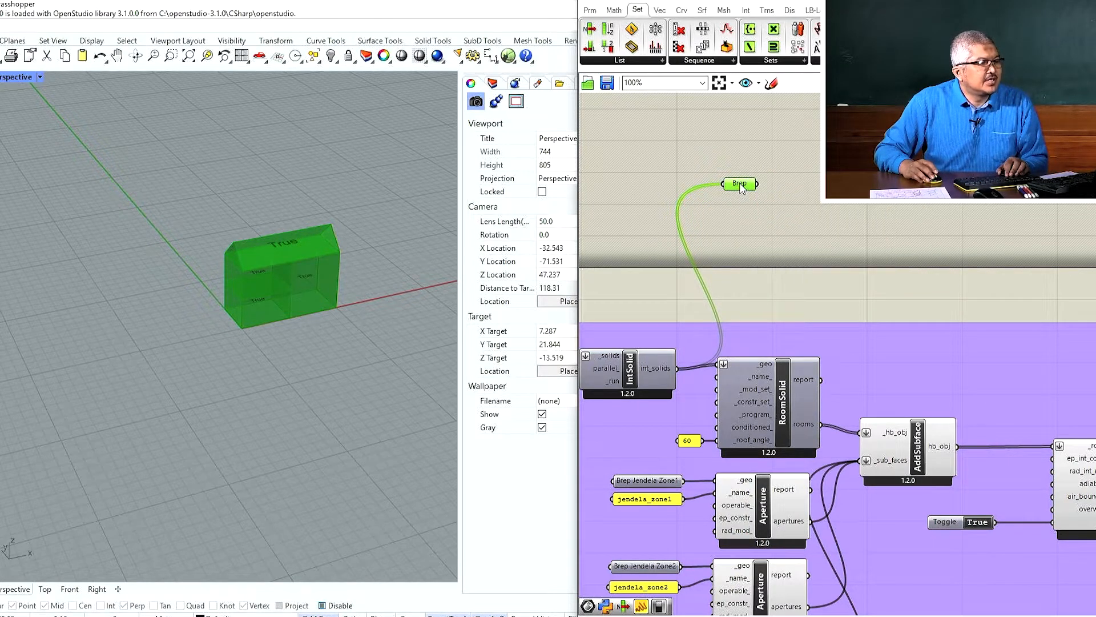
right_click(741, 187)
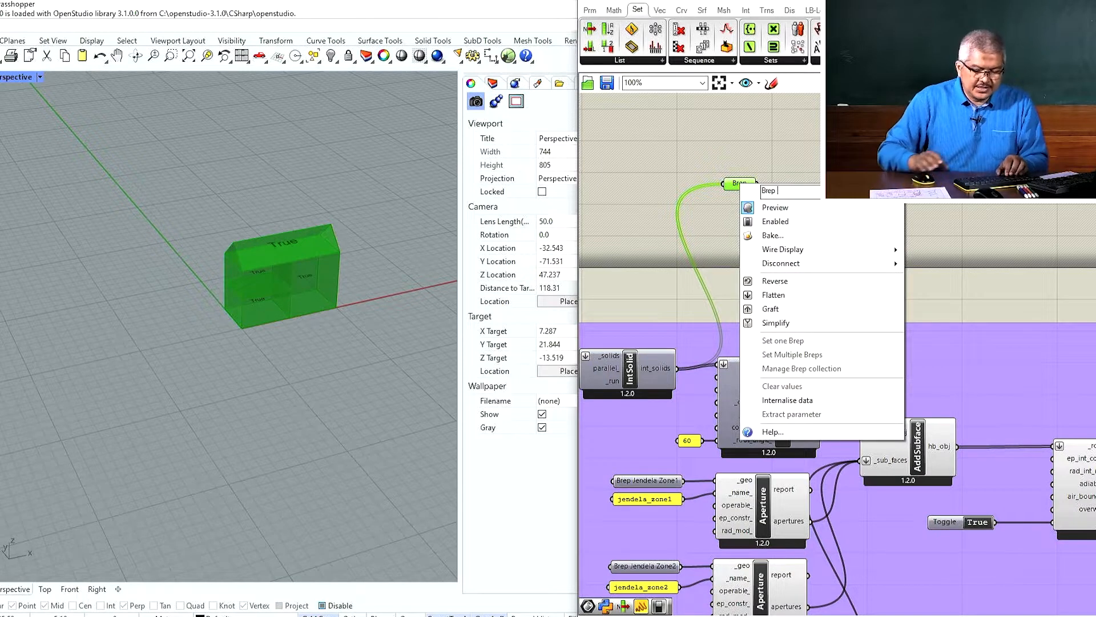
type("4 ")
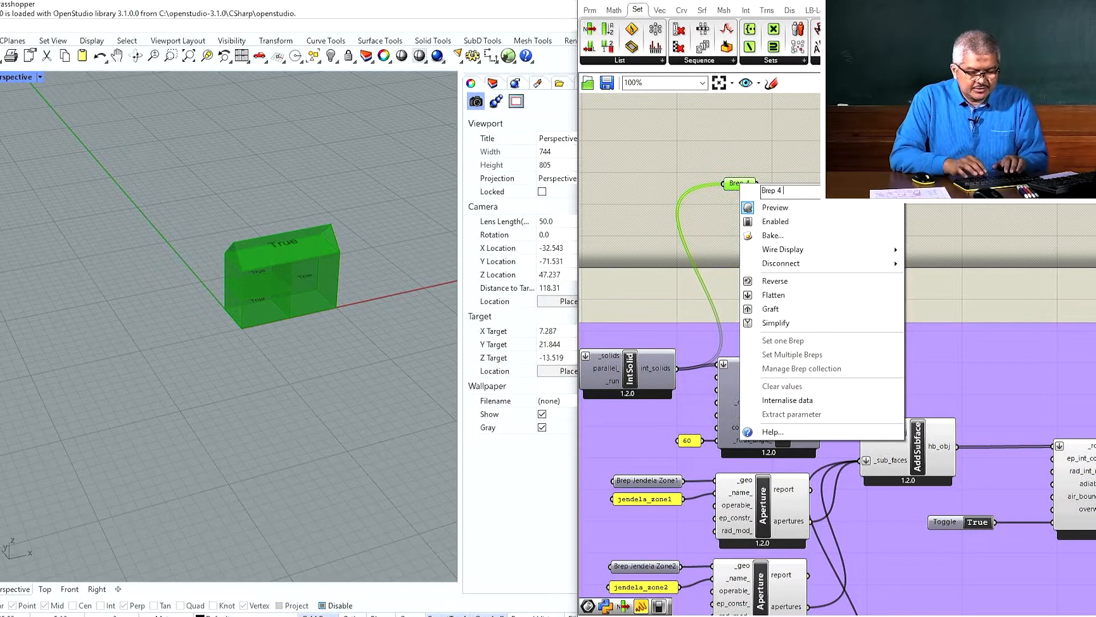
type("Zone Sudah di Interse")
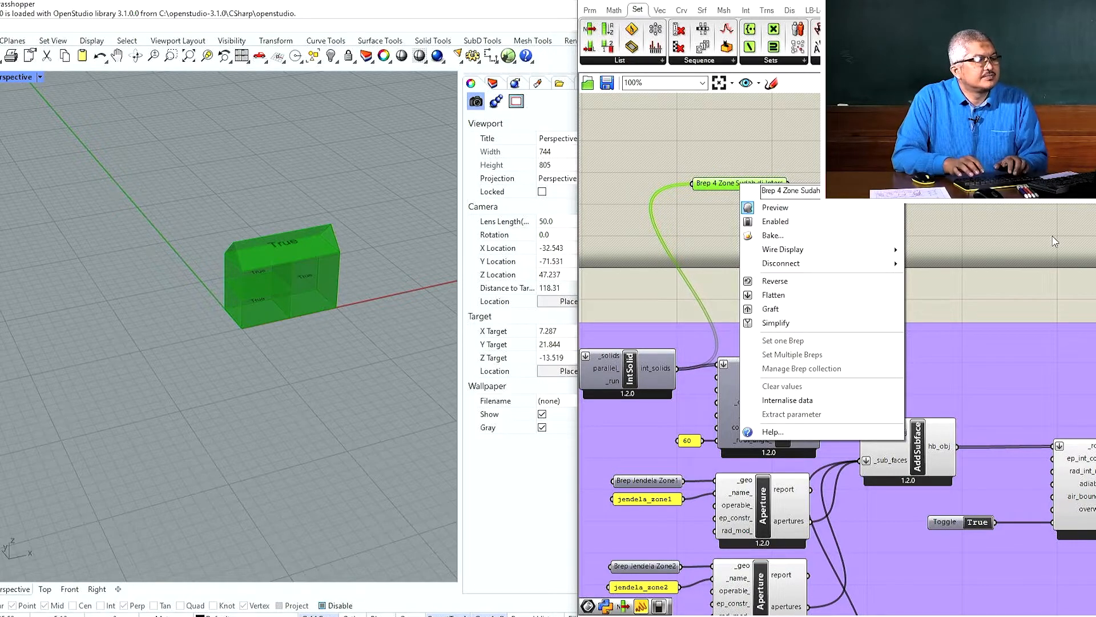
type("ct")
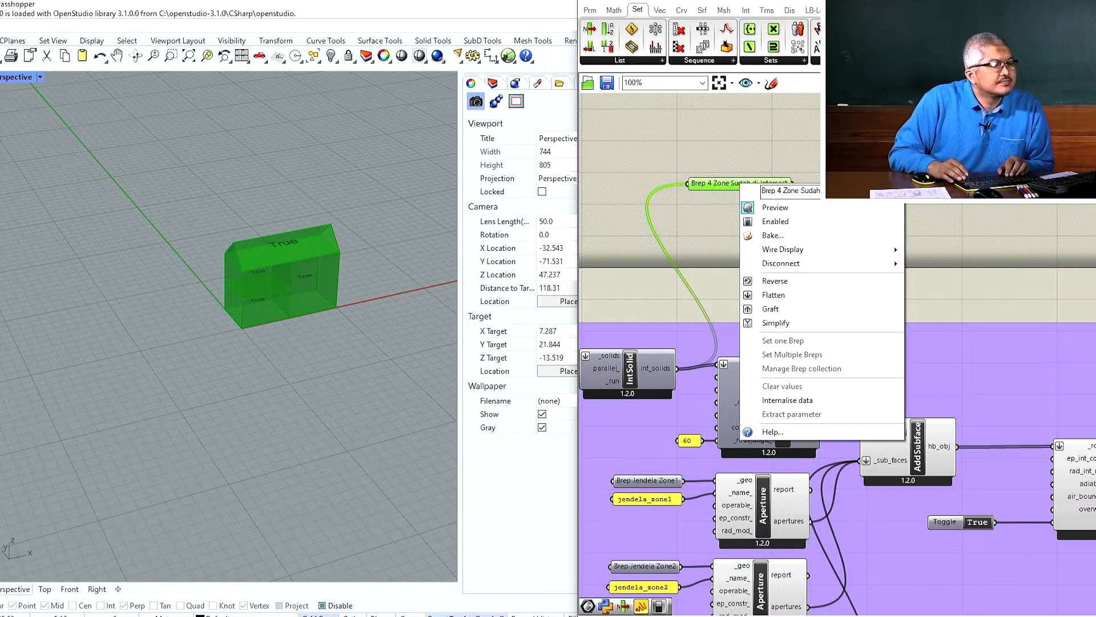
key("Return")
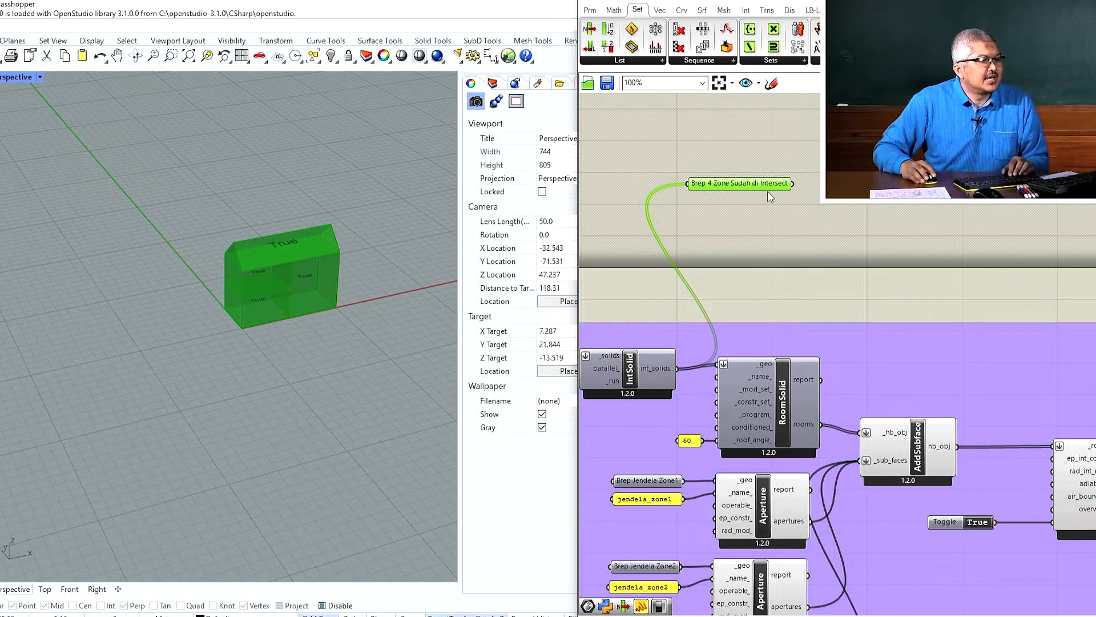
mouse_move(771, 191)
left_click_drag(770, 191, 757, 190)
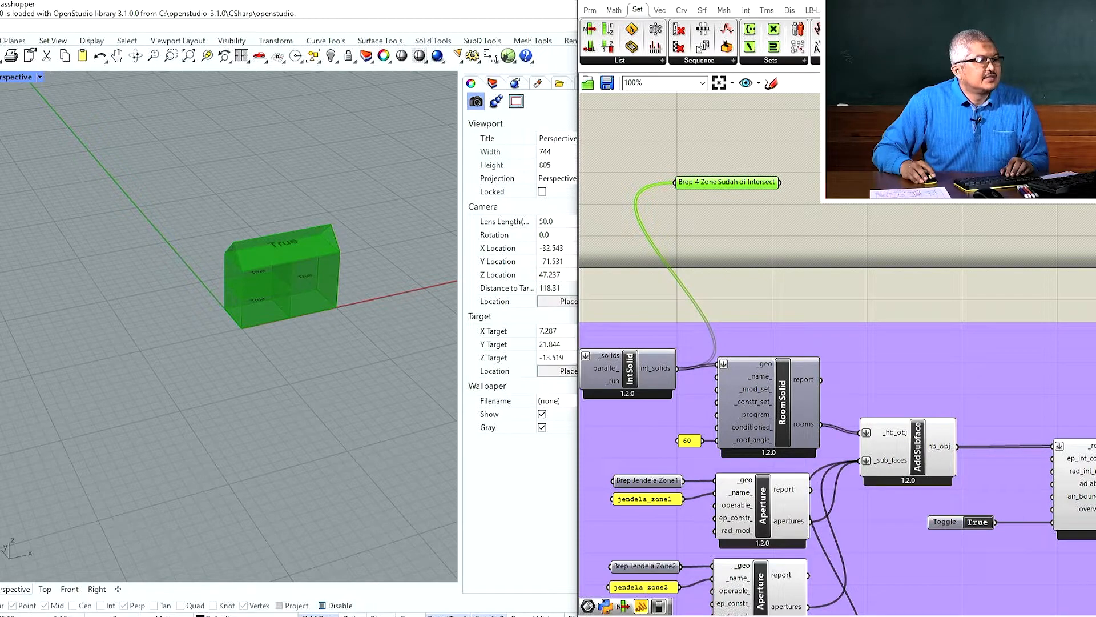
Step: Add a List Item fed by the "Brep 4 Zone Sudah di Intersect" parameter, with a panel of 0 as its index
key("ctrl+d")
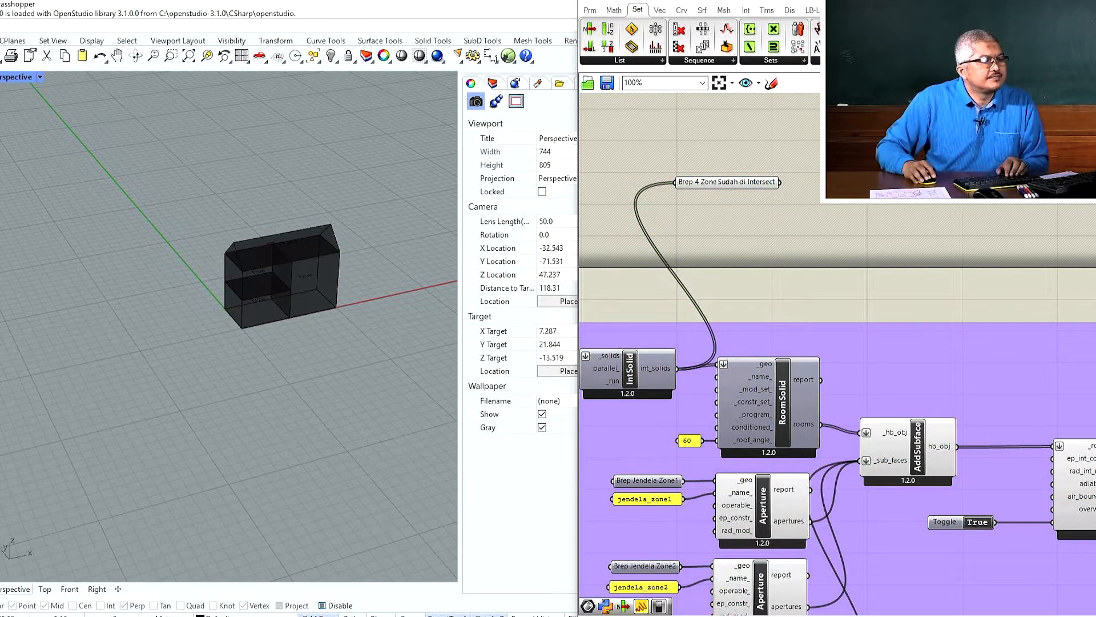
left_click_drag(882, 174, 863, 197)
double_click(814, 203)
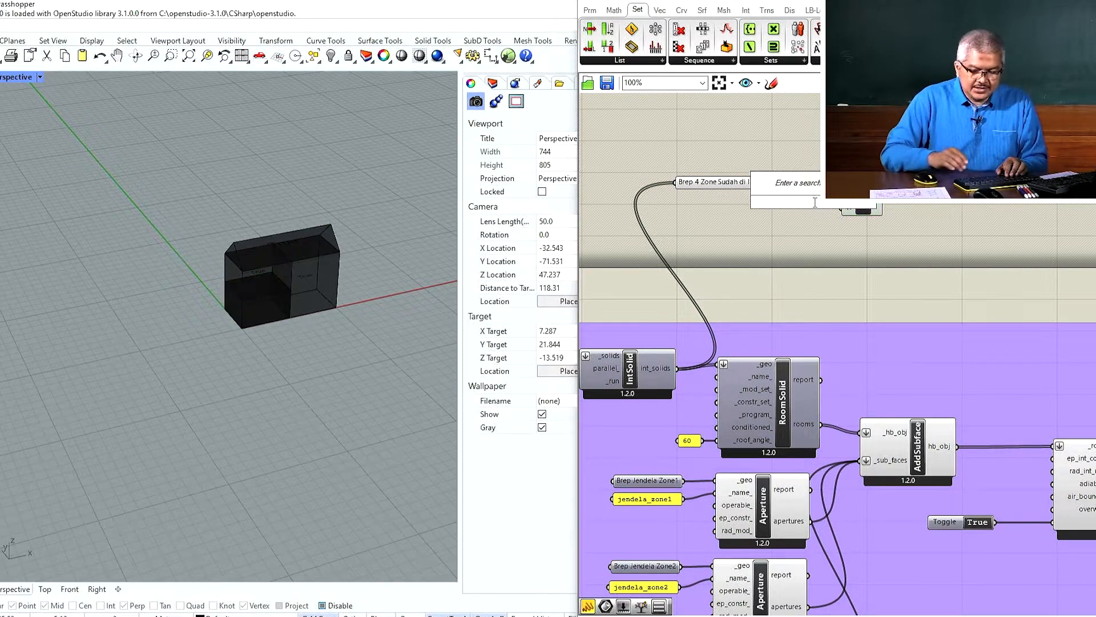
type("\"0")
key("Return")
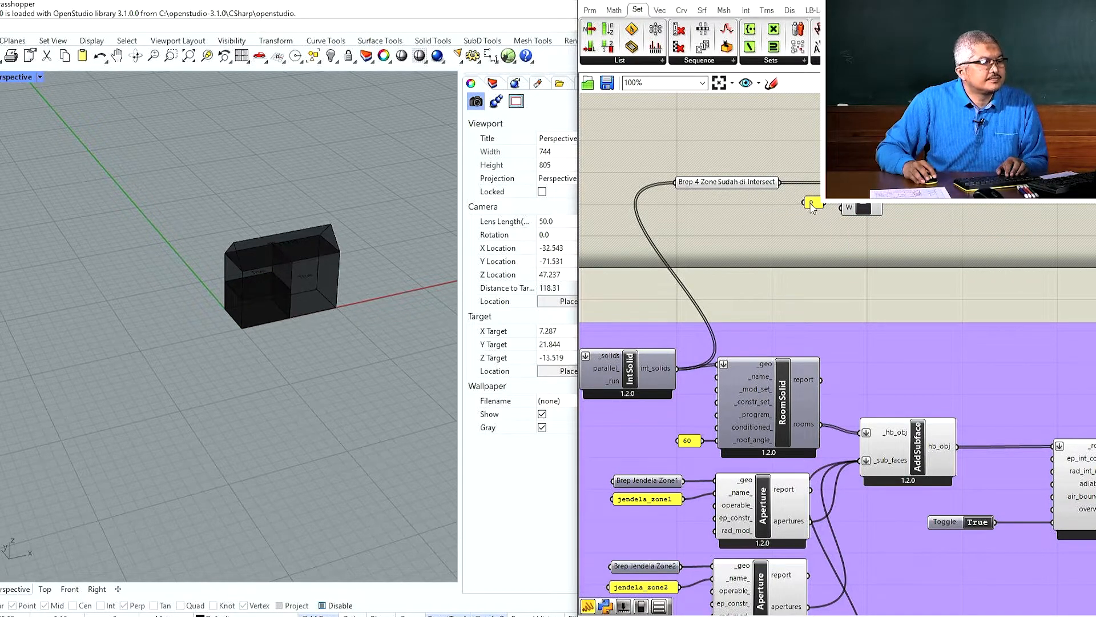
Step: Duplicate the List Item and its index panel below the original, and set the copied panel to 1
left_click_drag(792, 153, 895, 237)
key("ctrl+c")
key("ctrl+v")
left_click_drag(869, 197, 865, 247)
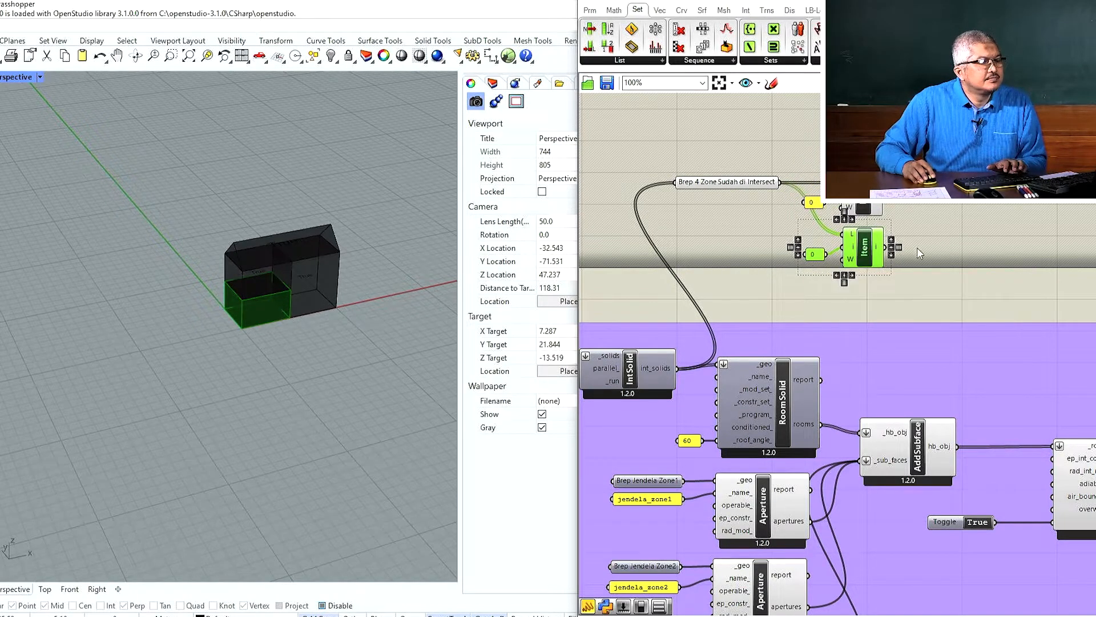
left_click(812, 258)
double_click(820, 255)
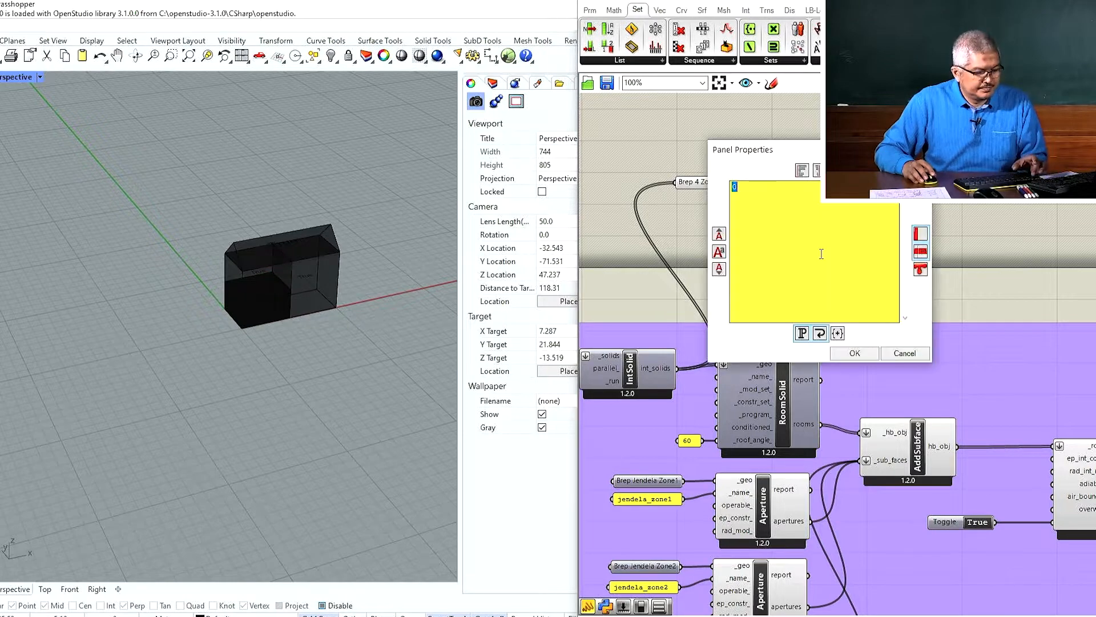
left_click(855, 353)
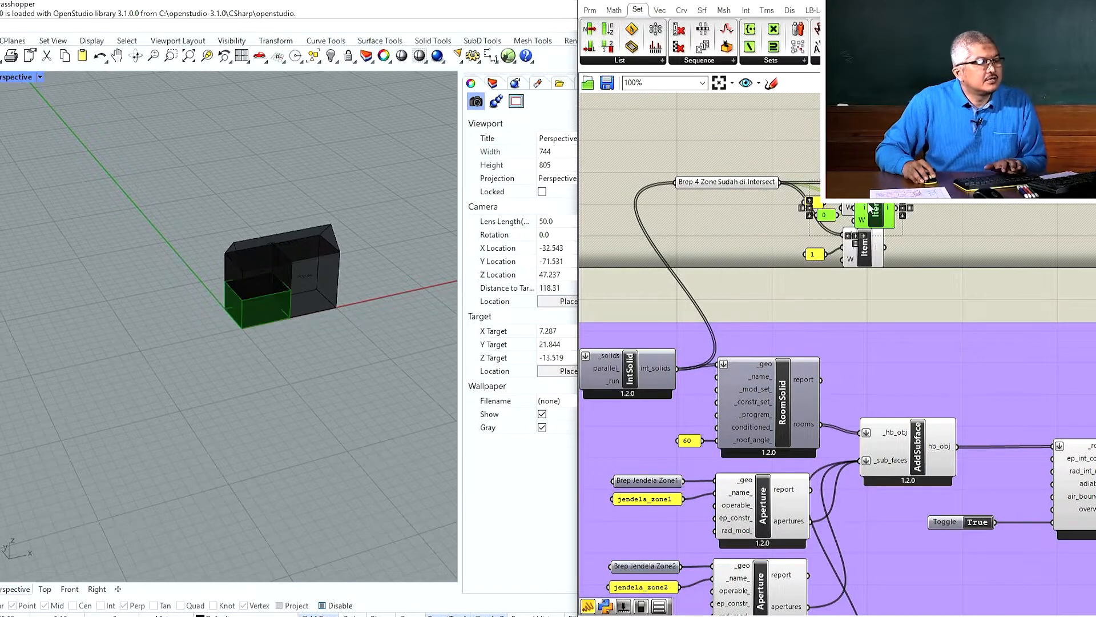
Step: Place another List Item copy below the index 1 one and set its index panel to 2
left_click_drag(862, 210, 866, 301, "alt")
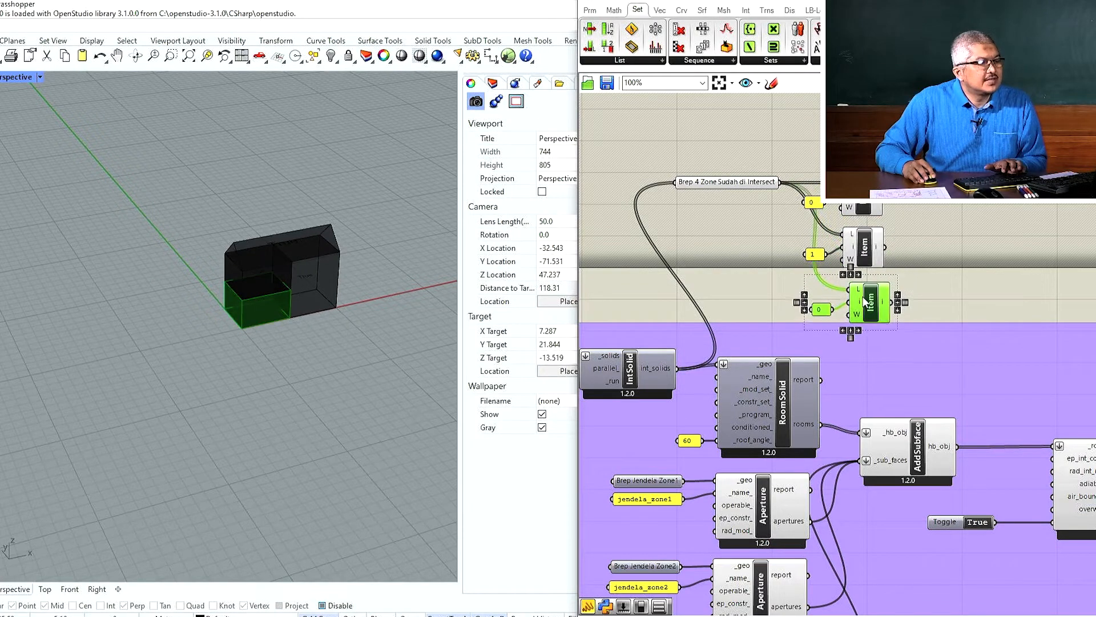
double_click(826, 310)
type("3")
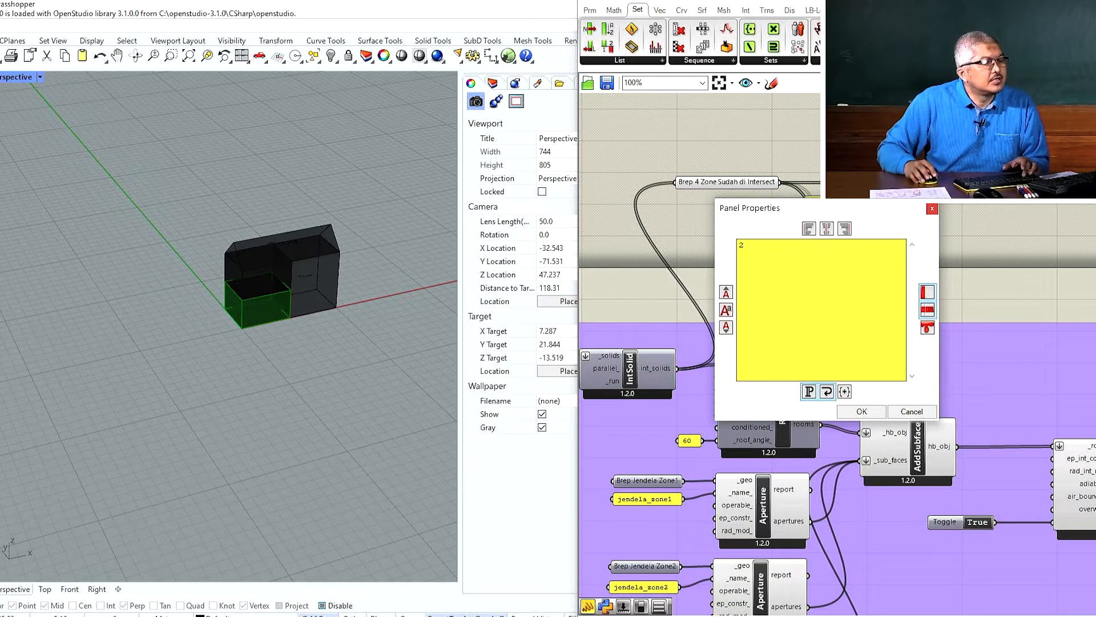
left_click(861, 411)
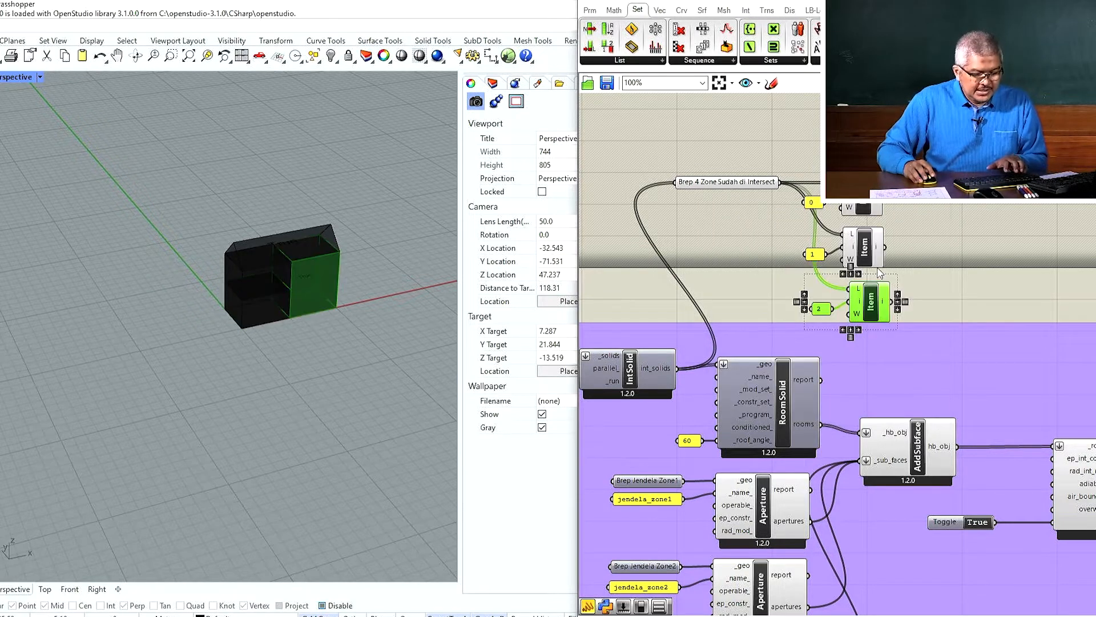
Step: Add a fourth List Item copy with index 3, and shift the List Items and Brep parameter higher above the Geometry Definition group
key("ctrl+v")
left_click_drag(878, 267, 878, 360)
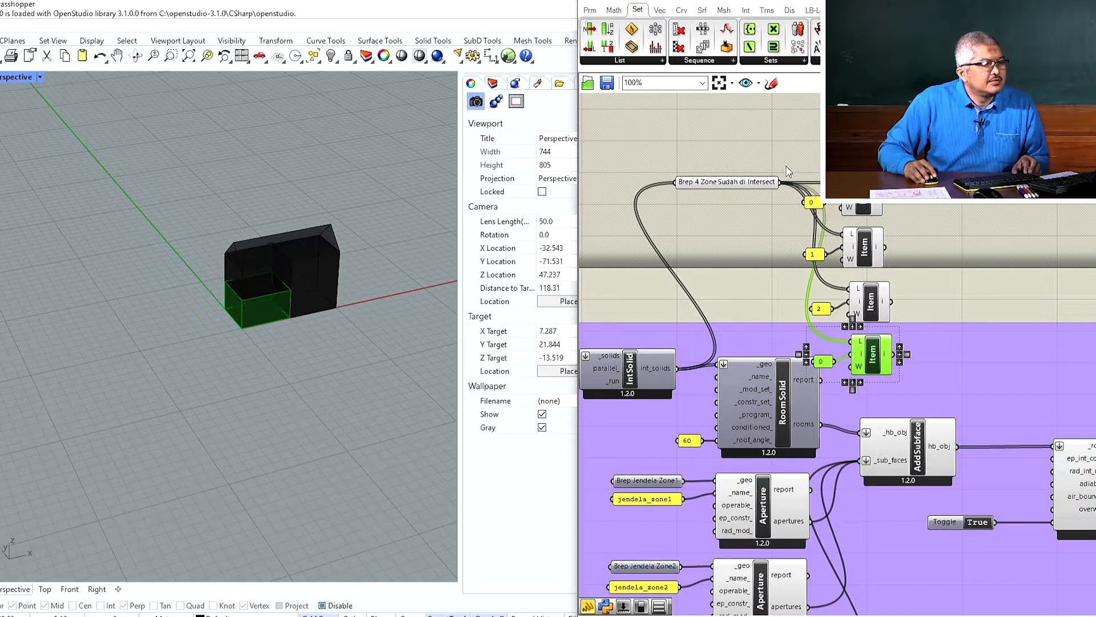
left_click_drag(782, 152, 936, 394)
left_click_drag(866, 294, 869, 218)
left_click_drag(755, 185, 711, 117)
scroll(822, 366, "down", 3)
scroll(822, 383, "up", 3)
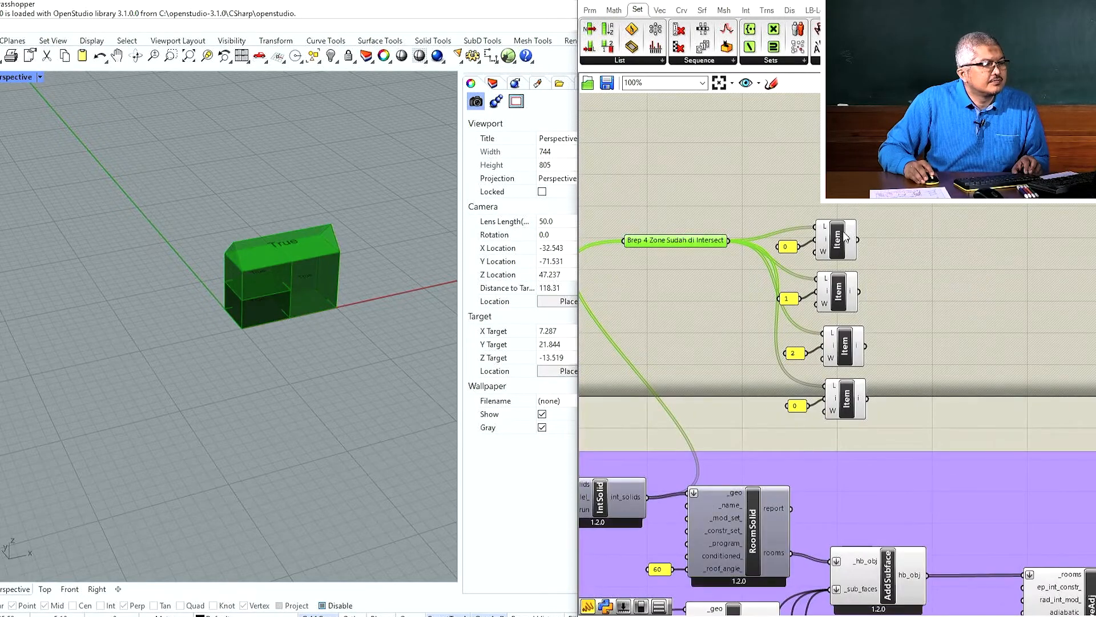
double_click(799, 407)
type("3")
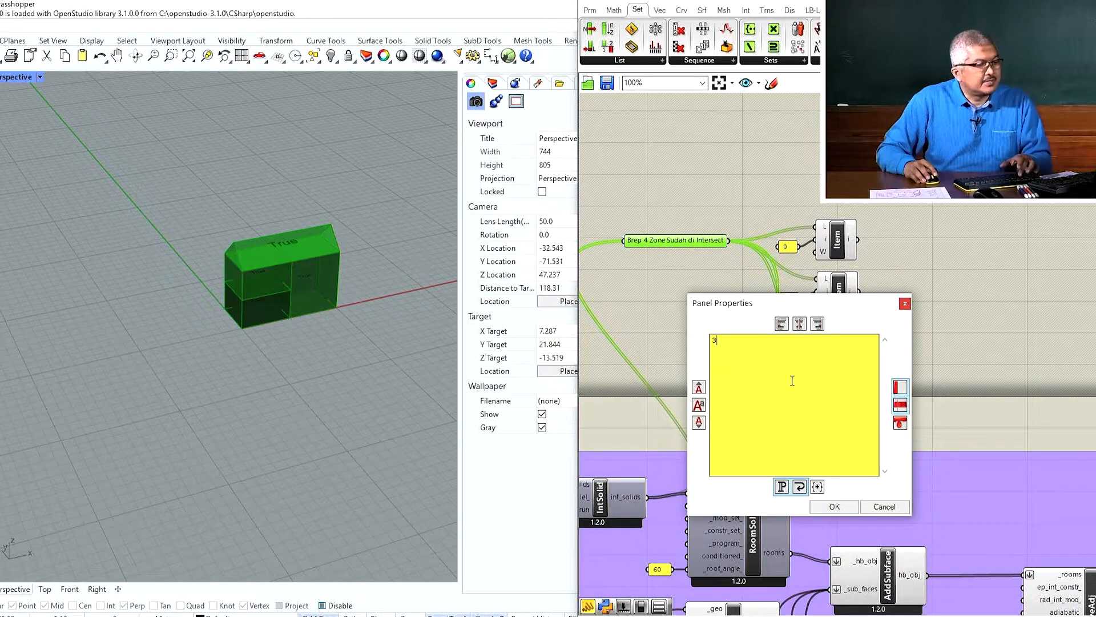
left_click(834, 507)
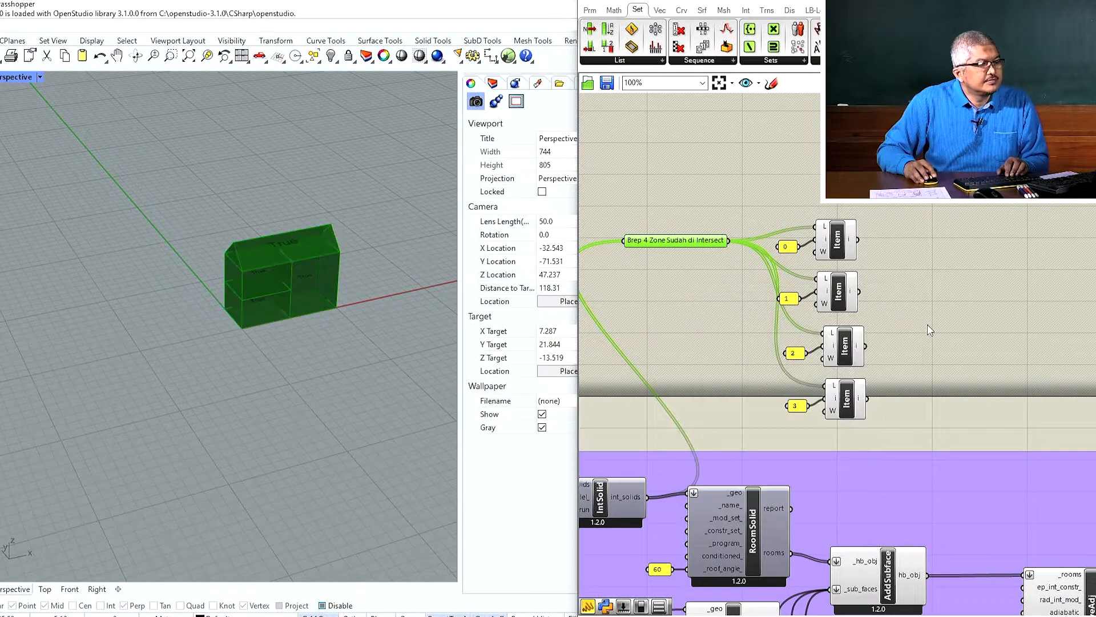
Step: Turn off the preview of the "Brep 4 Zone Sudah di Intersect" parameter
left_click(839, 389)
left_click(696, 242)
key("space")
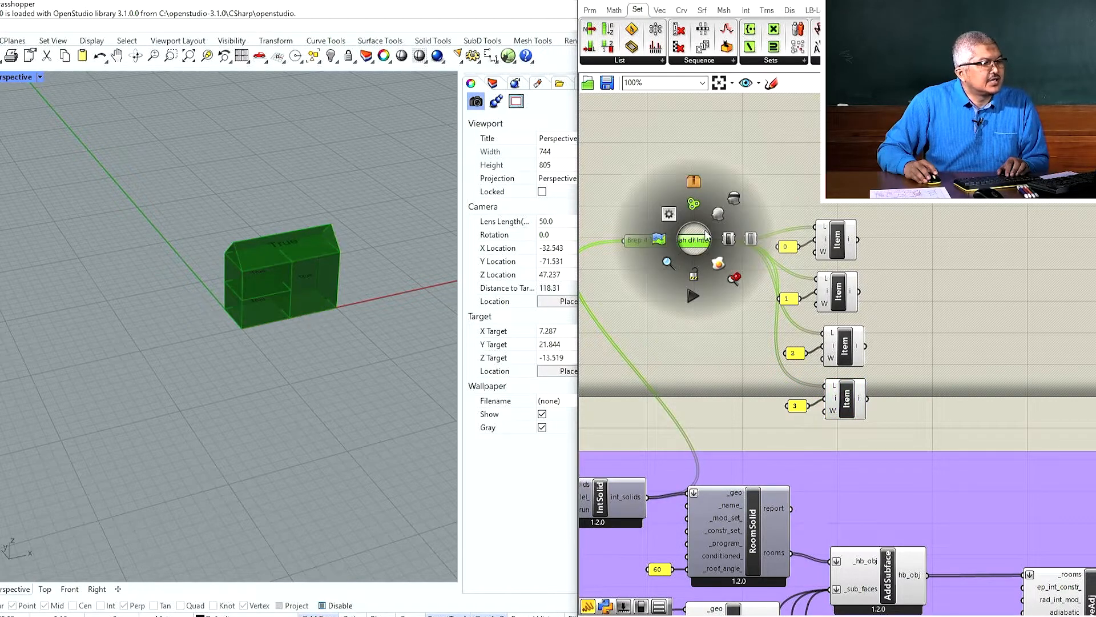
left_click(735, 199)
left_click(767, 160)
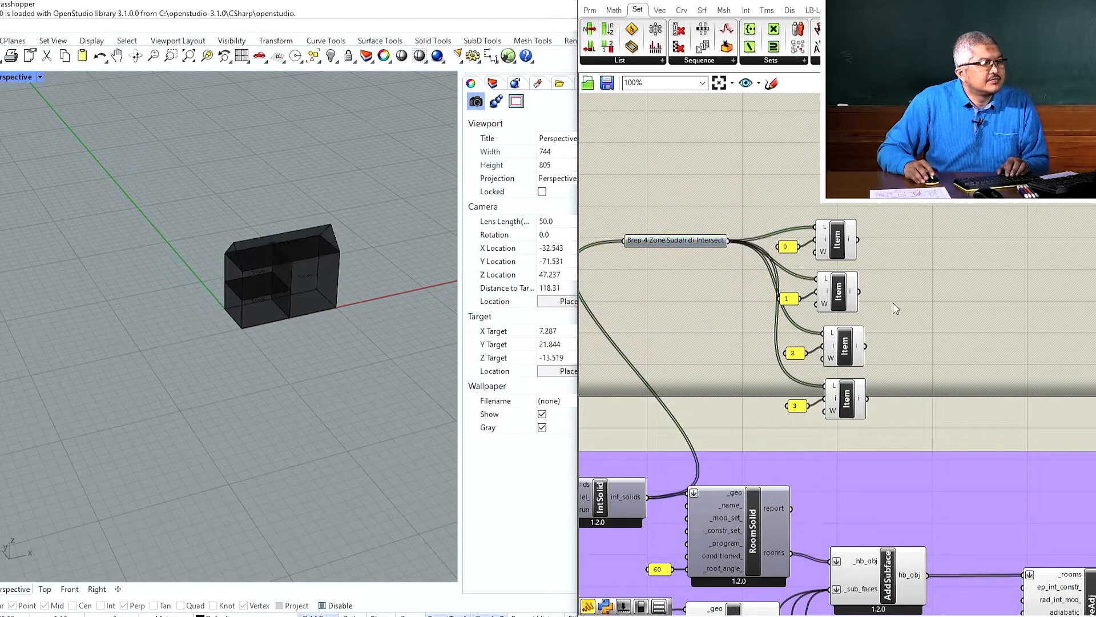
Step: Turn off the preview of all four List Items together
left_click_drag(741, 168, 909, 448)
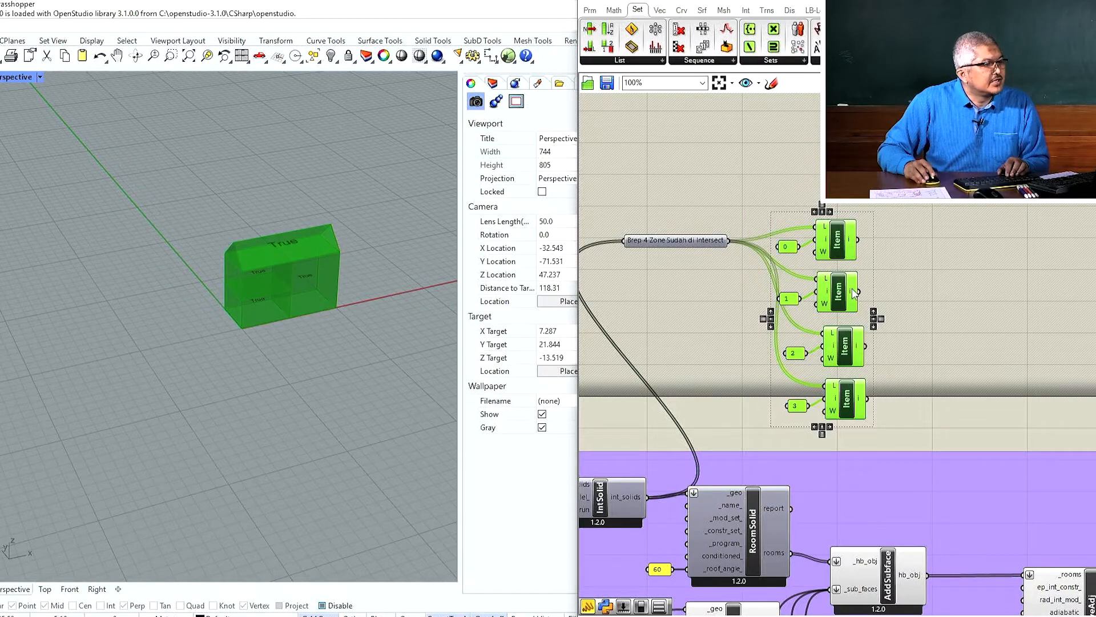
key("space")
left_click(892, 247)
scroll(886, 311, "down", 3)
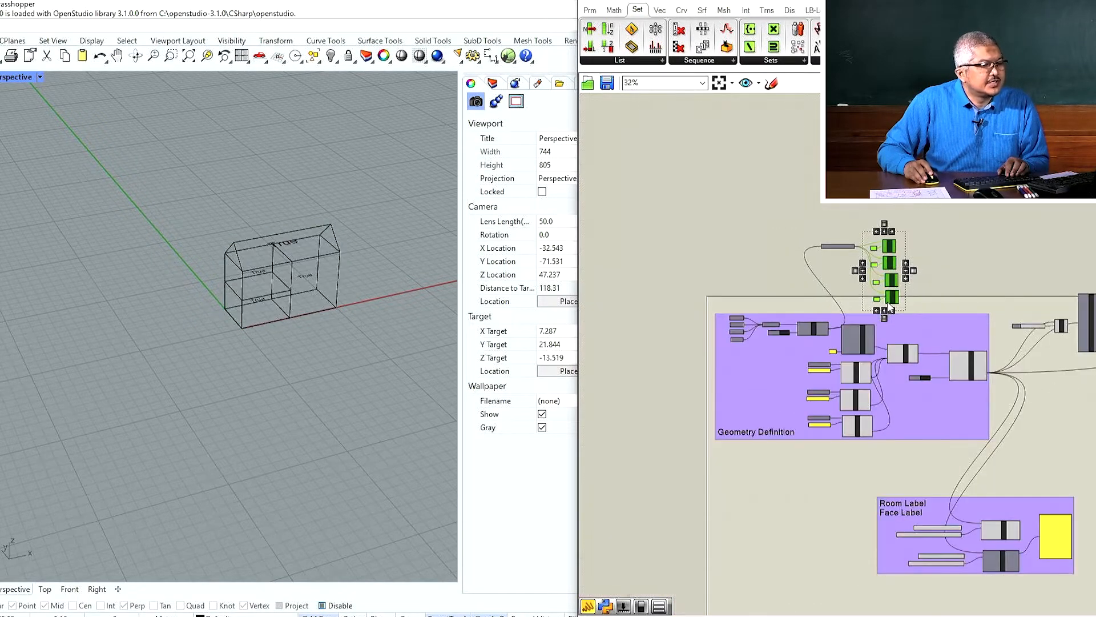
scroll(886, 311, "up", 1)
left_click(913, 320)
scroll(896, 336, "up", 3)
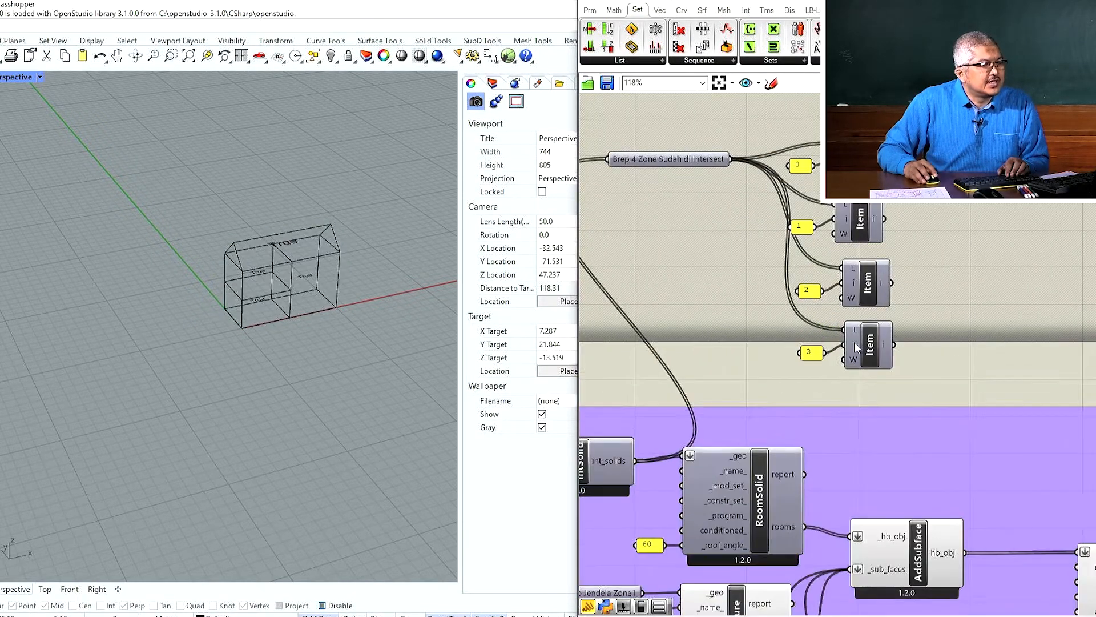
Step: Turn the preview back on for the List Item with index 3 and check its zone in the Perspective viewport
left_click(868, 343)
key("space")
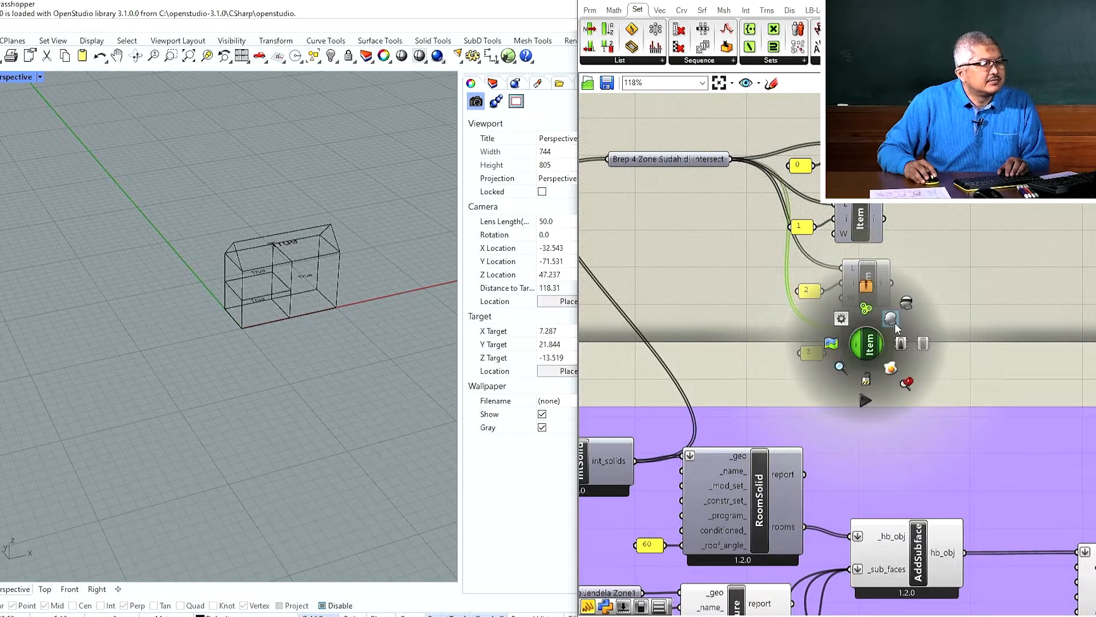
left_click(858, 385)
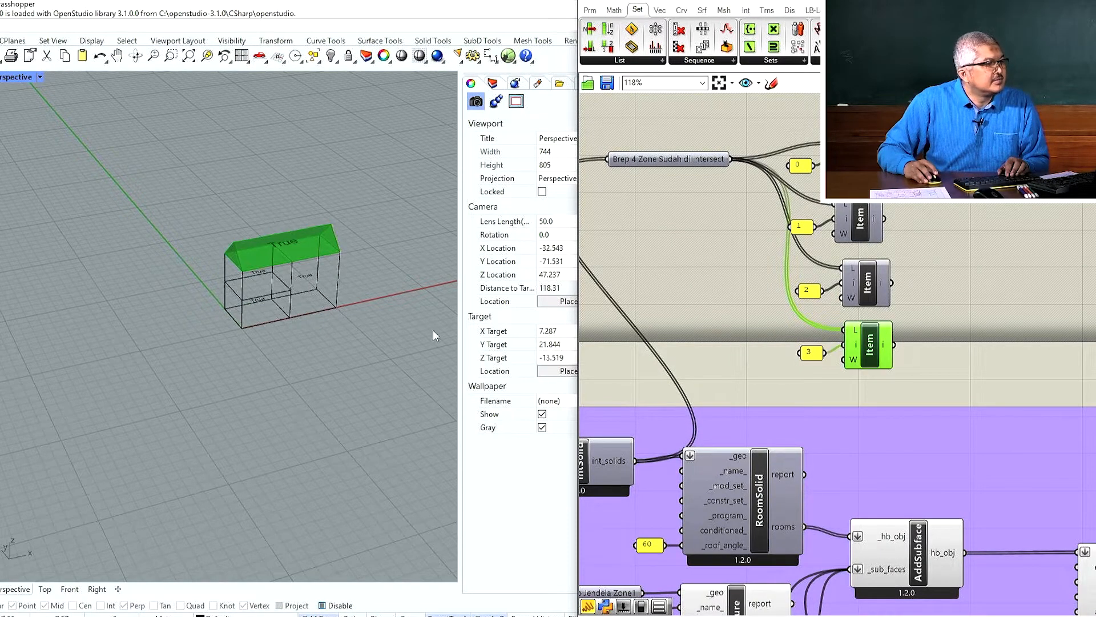
left_click(1004, 333)
left_click(871, 354)
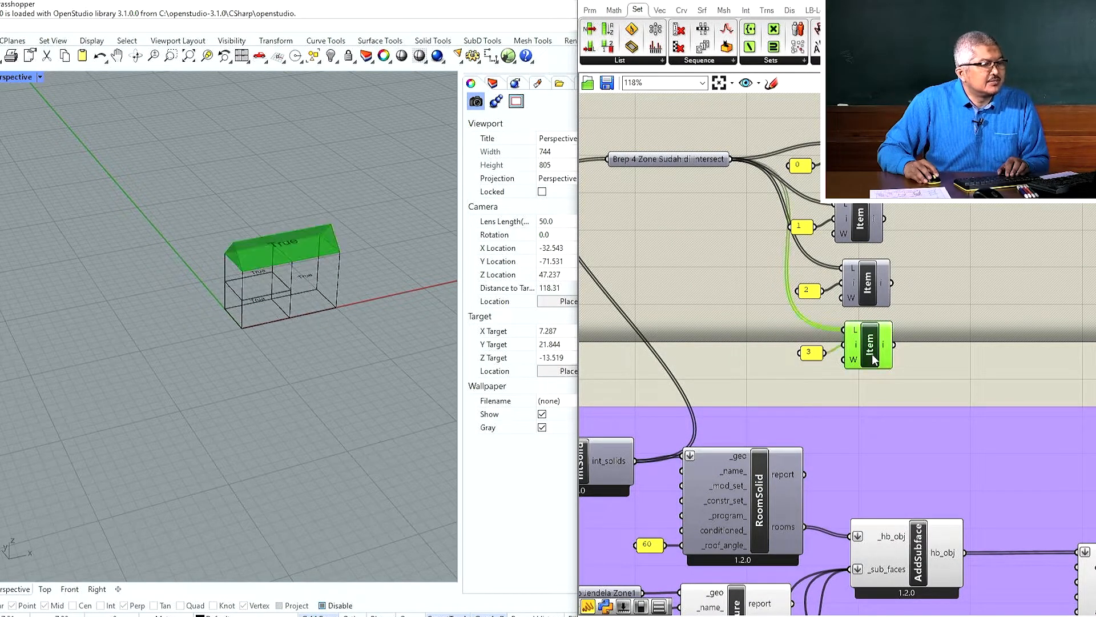
Step: Place a copy of the RoomSolid component above the Geometry Definition group, beside the List Items
scroll(965, 287, "down", 4)
scroll(884, 351, "up", 2)
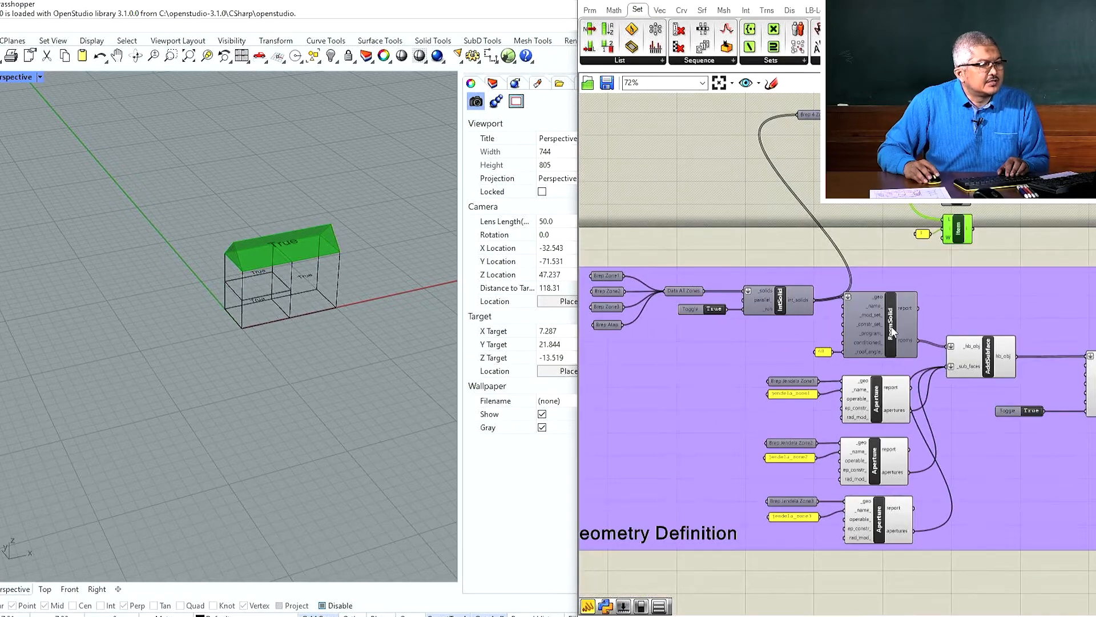
left_click(881, 321)
scroll(750, 315, "down", 3)
scroll(916, 300, "up", 4)
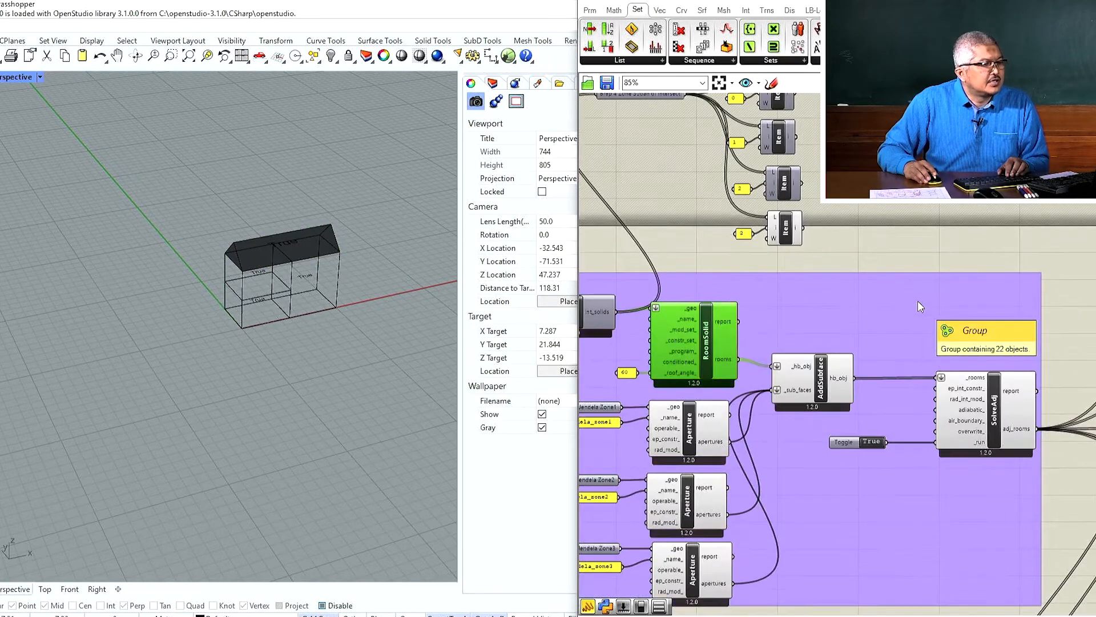
left_click_drag(706, 348, 907, 231)
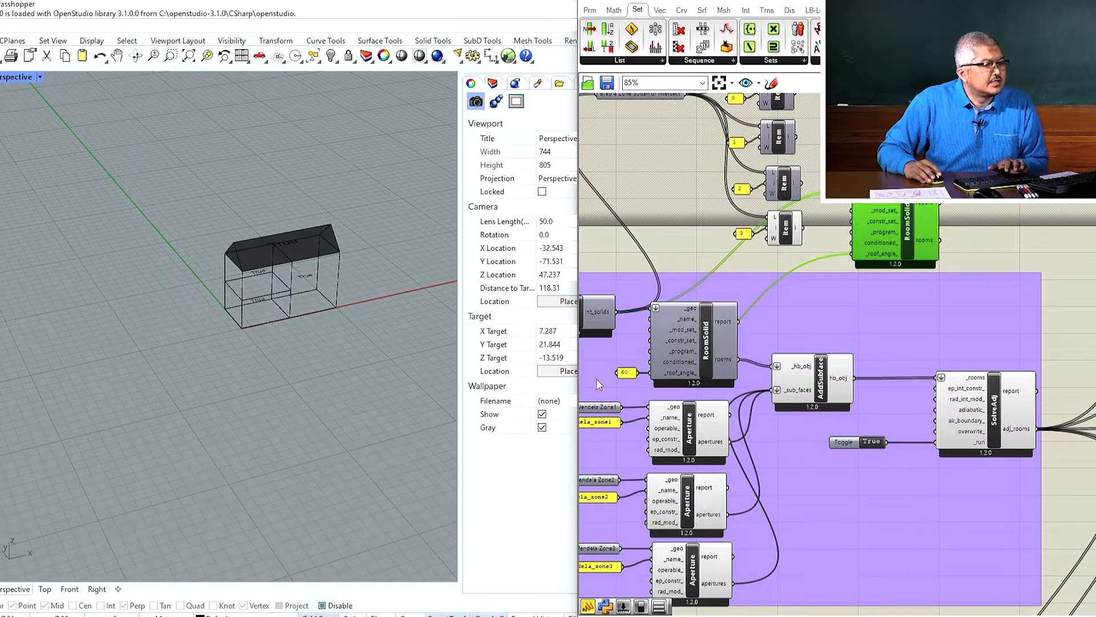
left_click_drag(626, 375, 590, 391)
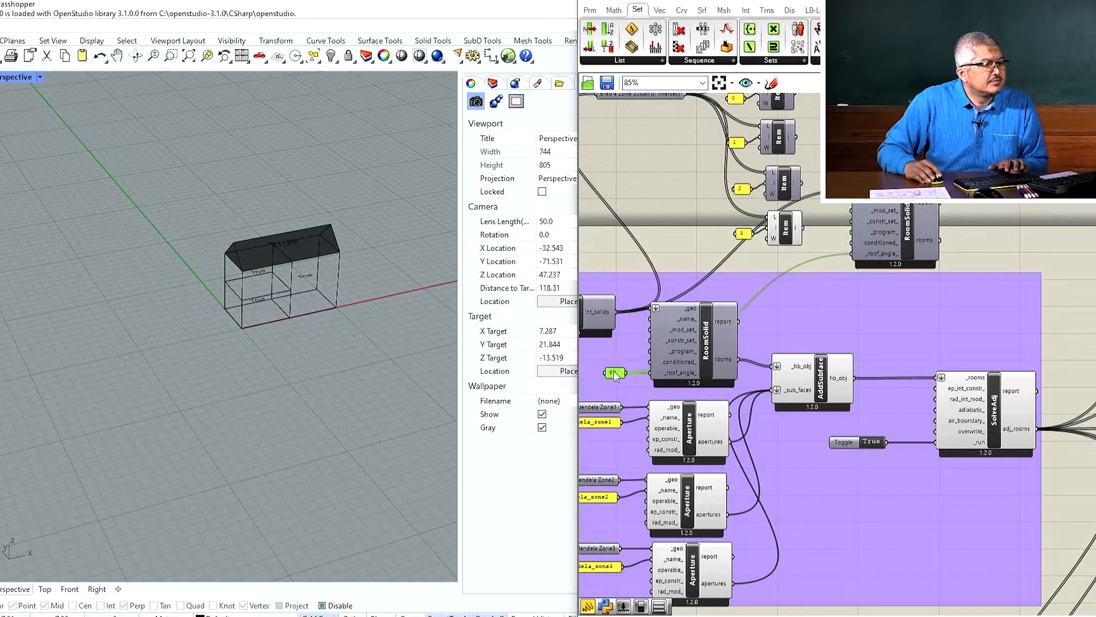
Step: Add a panel with the value 60 and connect it to the copied RoomSolid's _roof_angle_ input
scroll(803, 264, "up", 3)
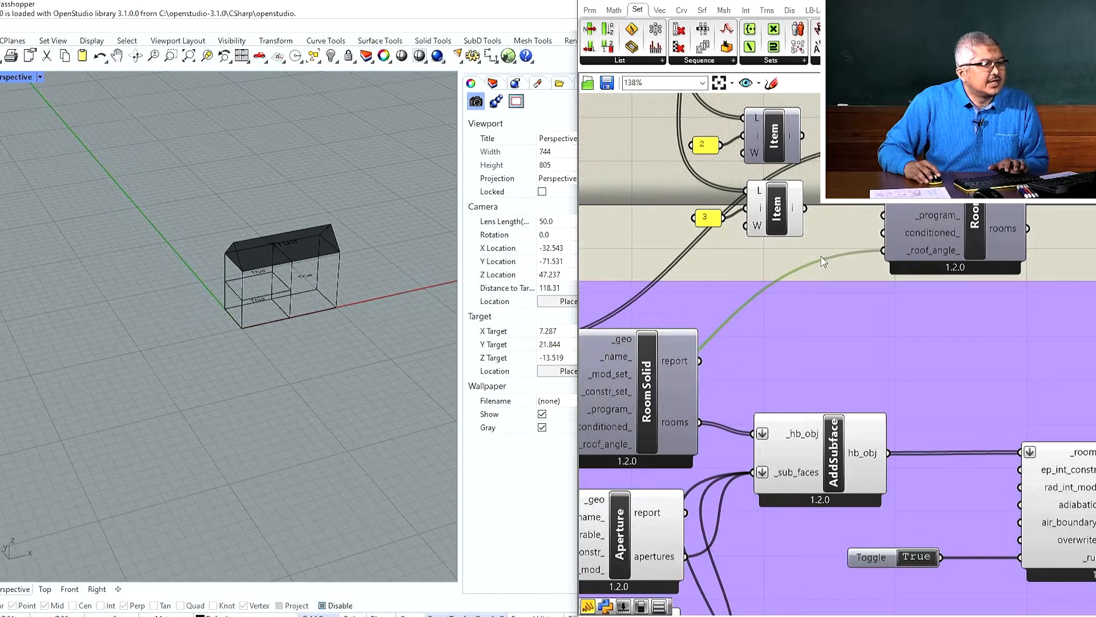
double_click(835, 267)
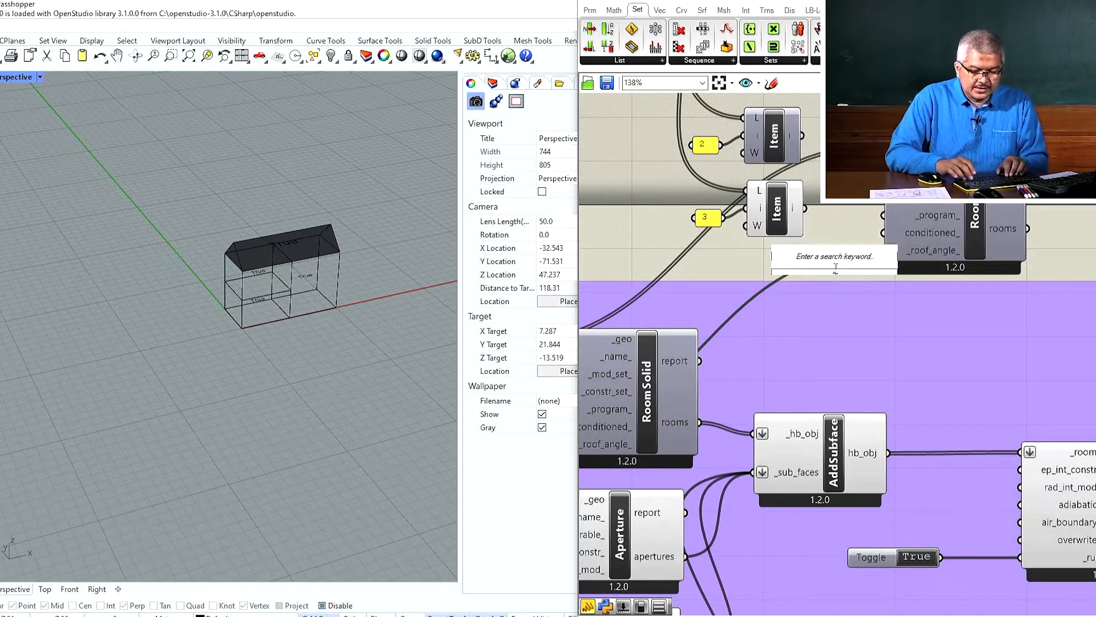
type("60")
key("Return")
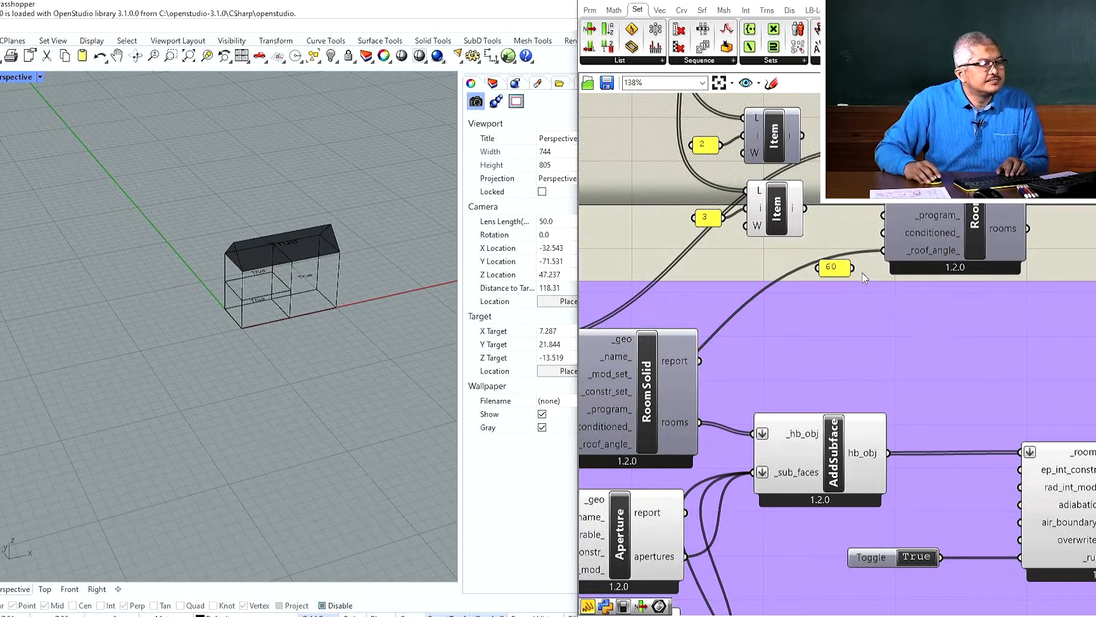
left_click_drag(853, 267, 883, 251)
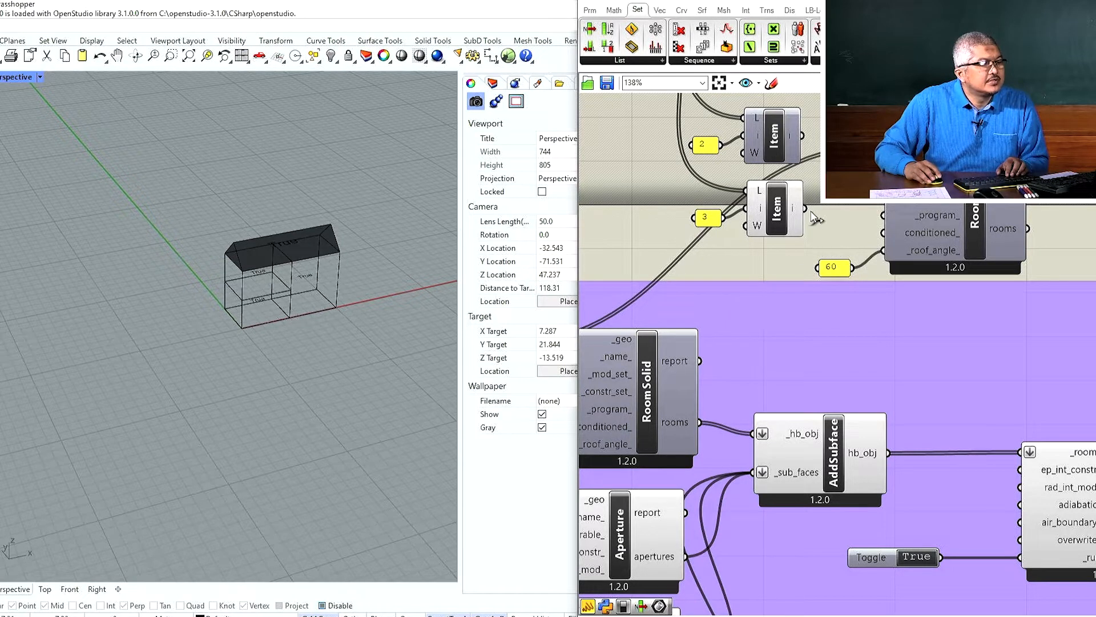
Step: Connect the index 3 List Item to the copied RoomSolid's geometry input and a new False Boolean Toggle to its conditioned_ input
left_click_drag(805, 208, 834, 194)
left_click_drag(878, 149, 883, 145)
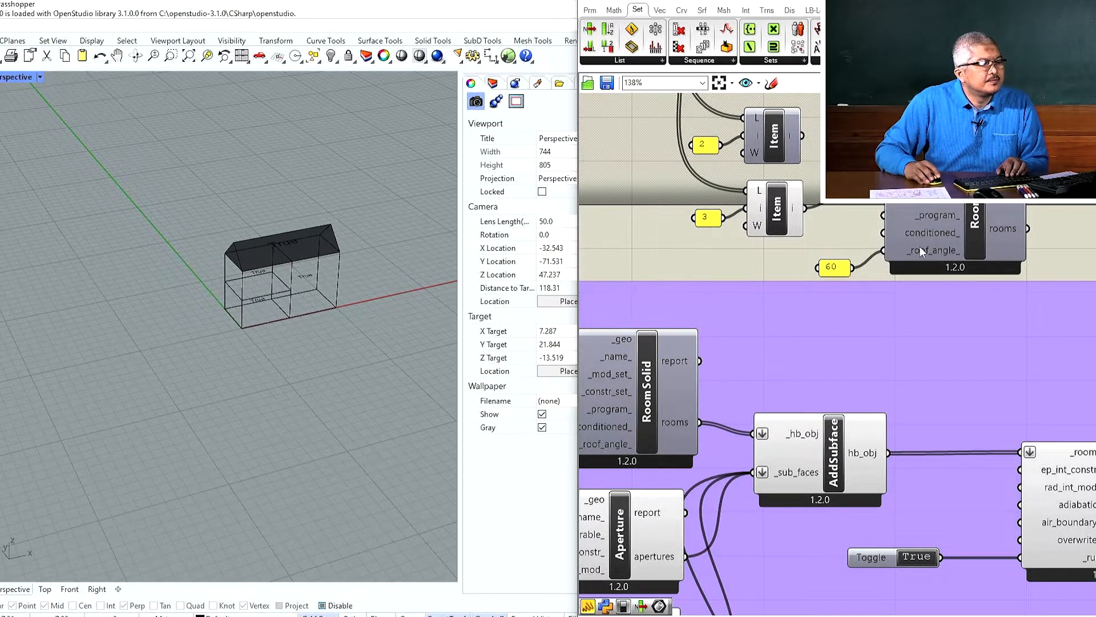
double_click(822, 243)
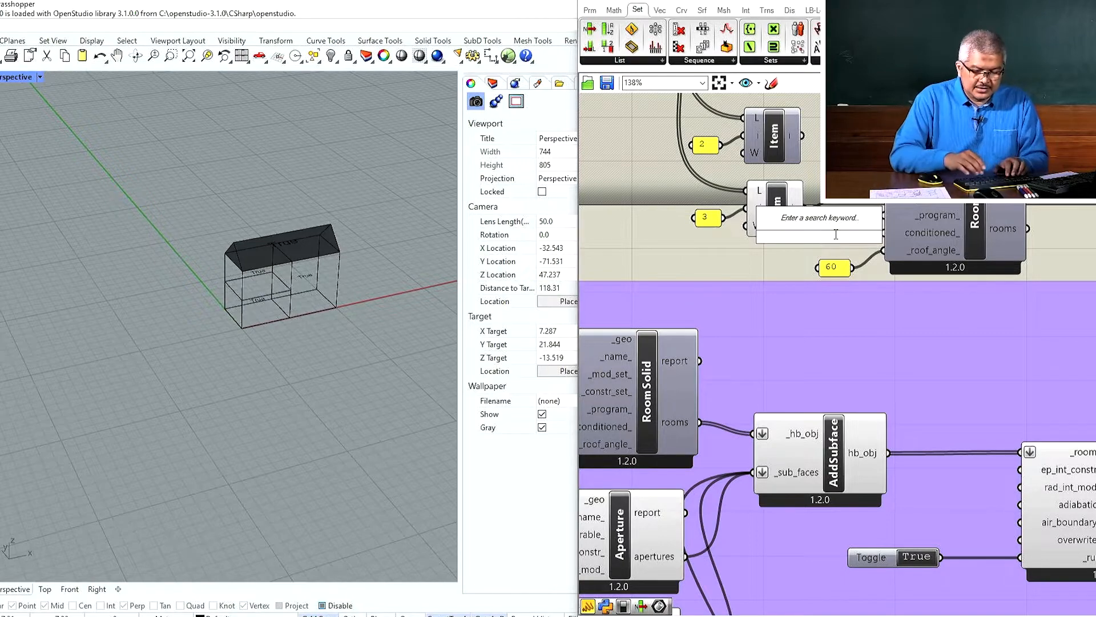
type("toggl")
key("Return")
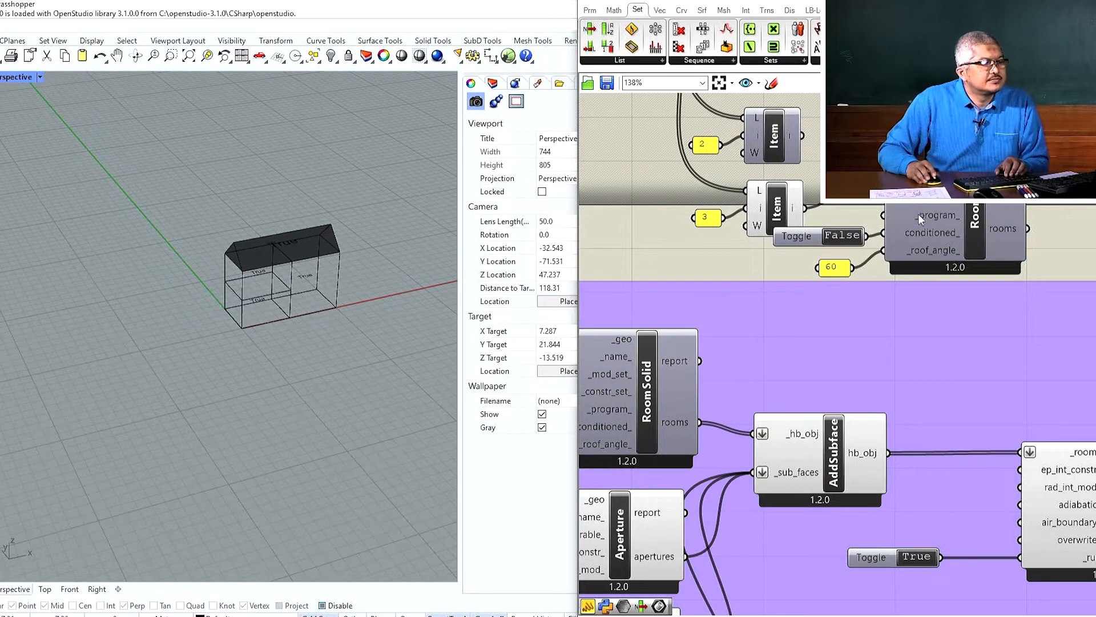
Step: Move the List Item with index 3 slightly upward, clear of the new Boolean Toggle
scroll(918, 213, "down", 3)
scroll(927, 211, "up", 2)
scroll(927, 211, "down", 3)
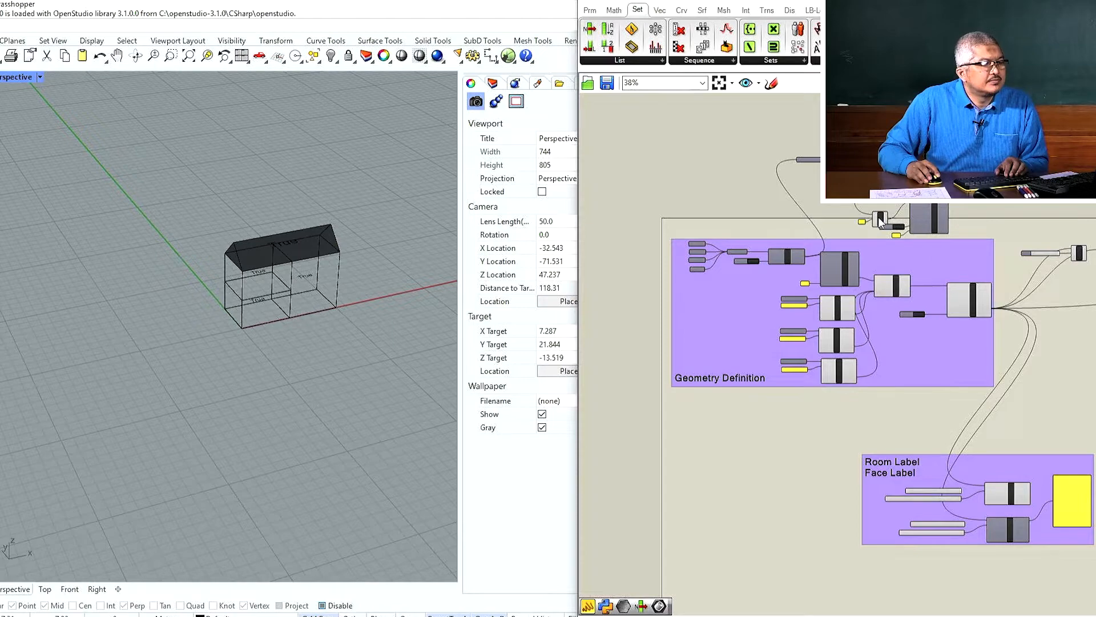
left_click_drag(881, 222, 883, 210)
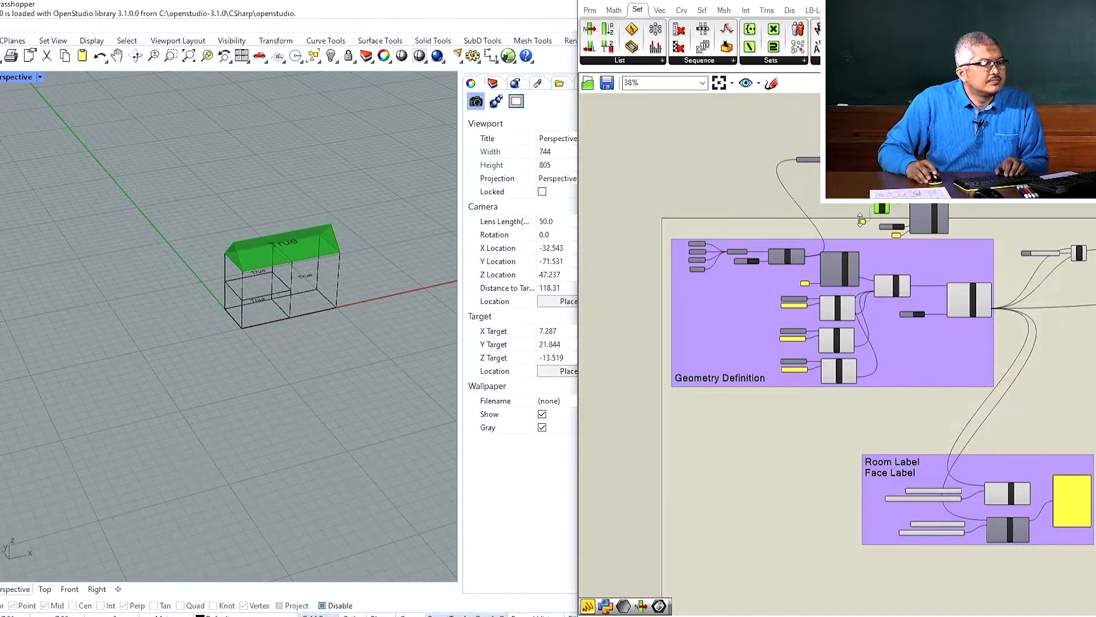
scroll(863, 225, "up", 4)
left_click(865, 227)
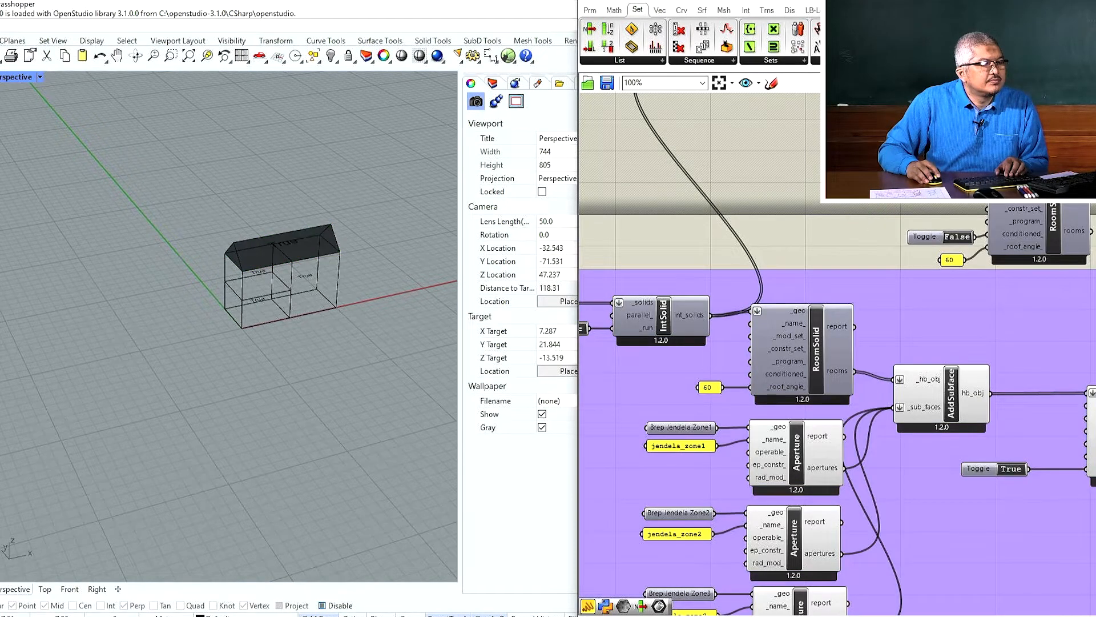
Step: Duplicate the conditioned-False RoomSolid beside the upper List Items and connect the index 0 List Item to the copy's _geo input
scroll(831, 206, "down", 3)
left_click(959, 210)
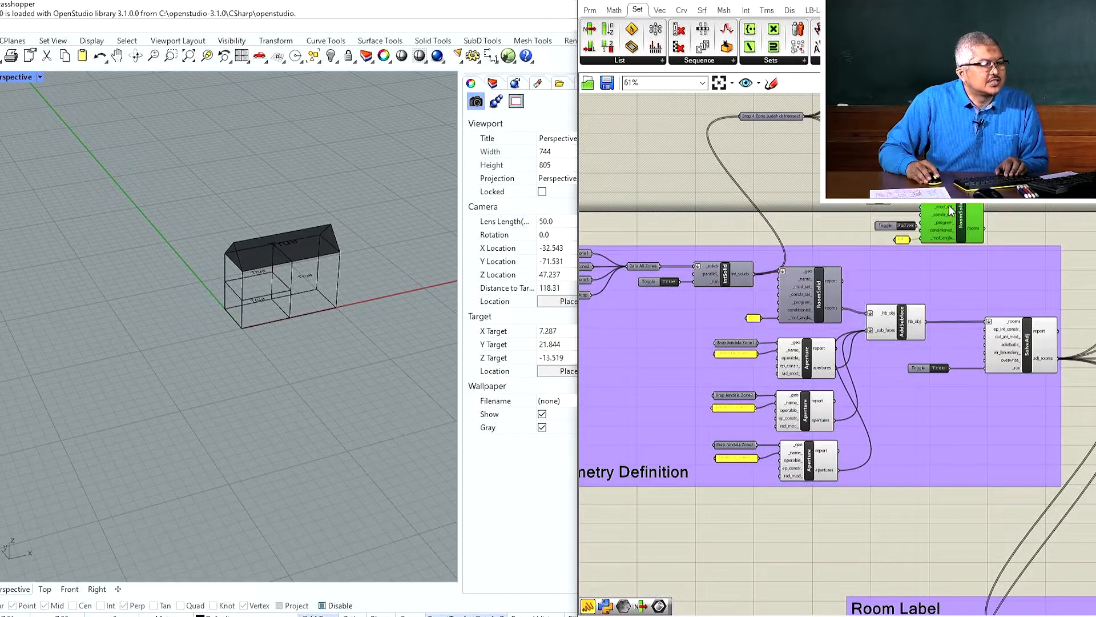
scroll(958, 211, "up", 3)
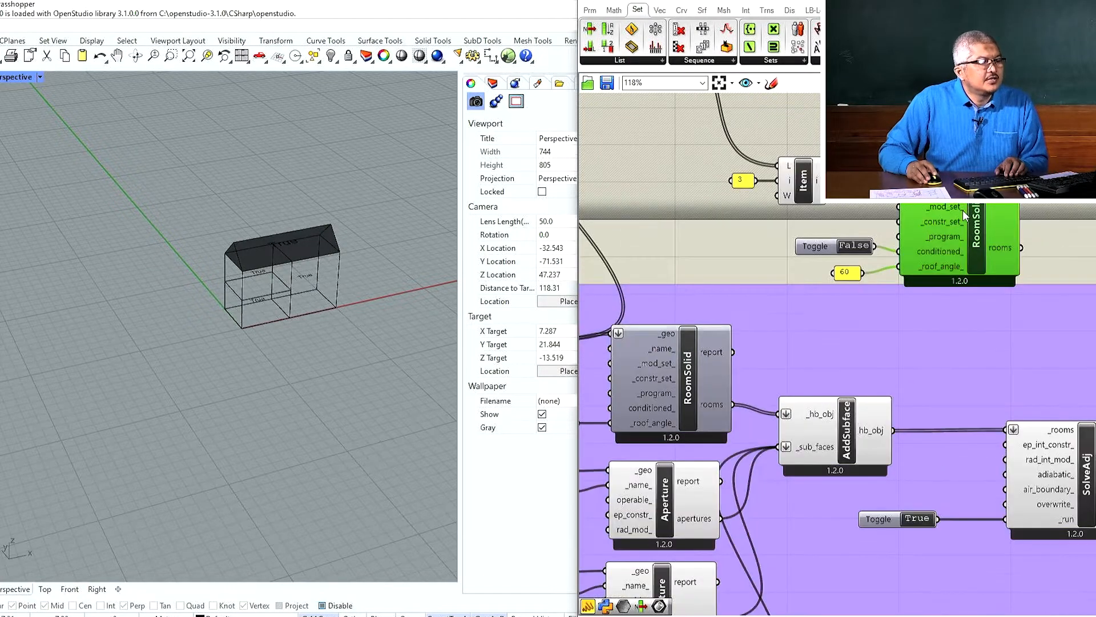
left_click_drag(957, 222, 965, 229)
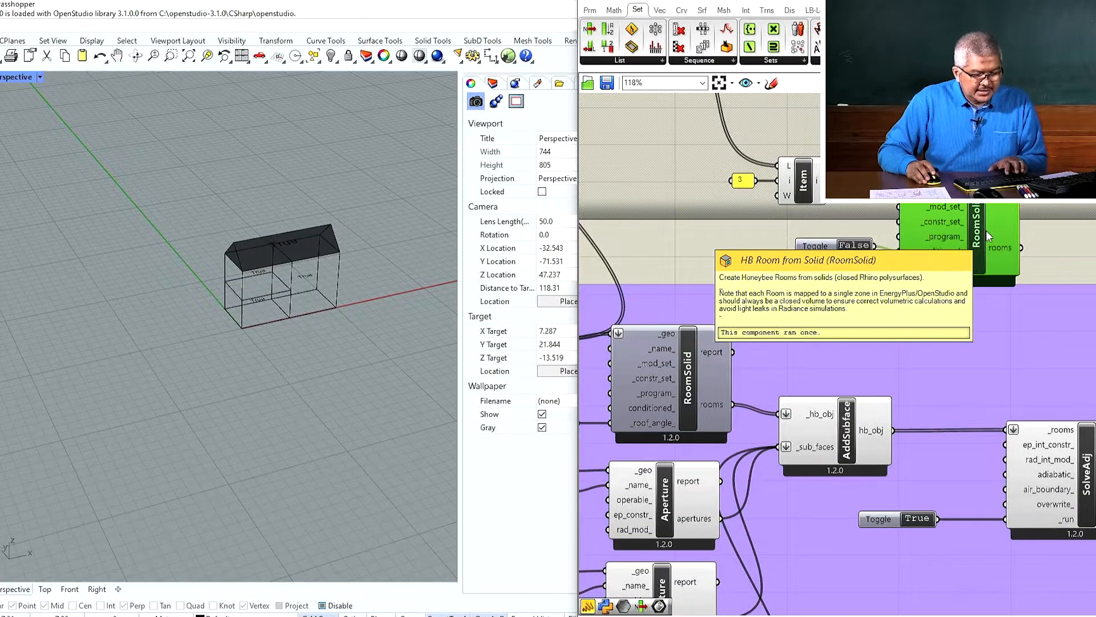
scroll(988, 230, "up", 2)
scroll(975, 294, "down", 5)
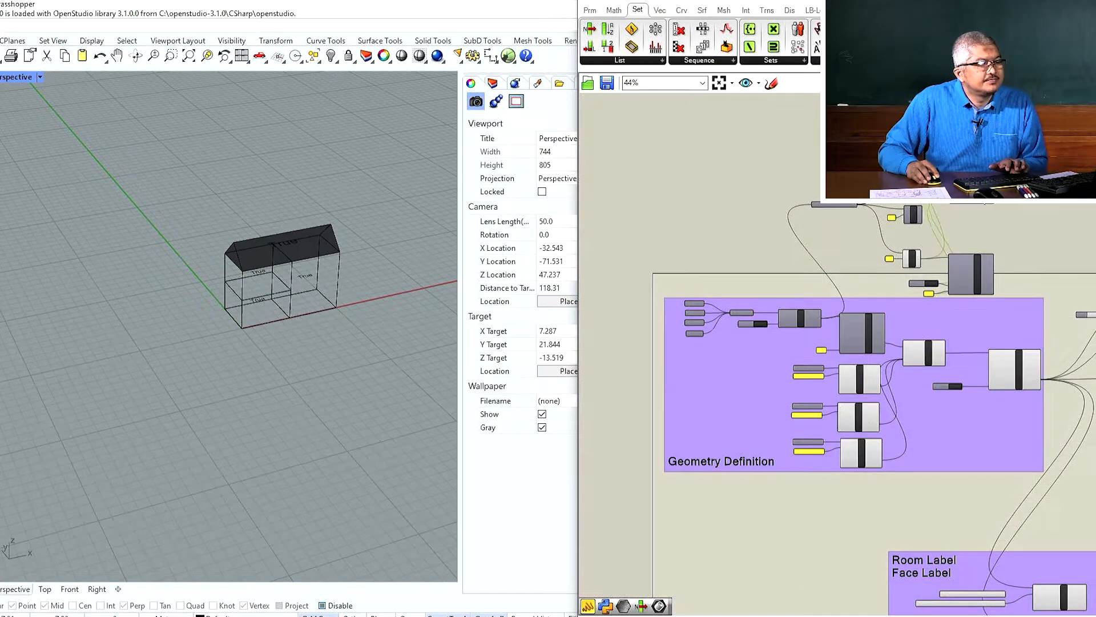
scroll(841, 218, "up", 5)
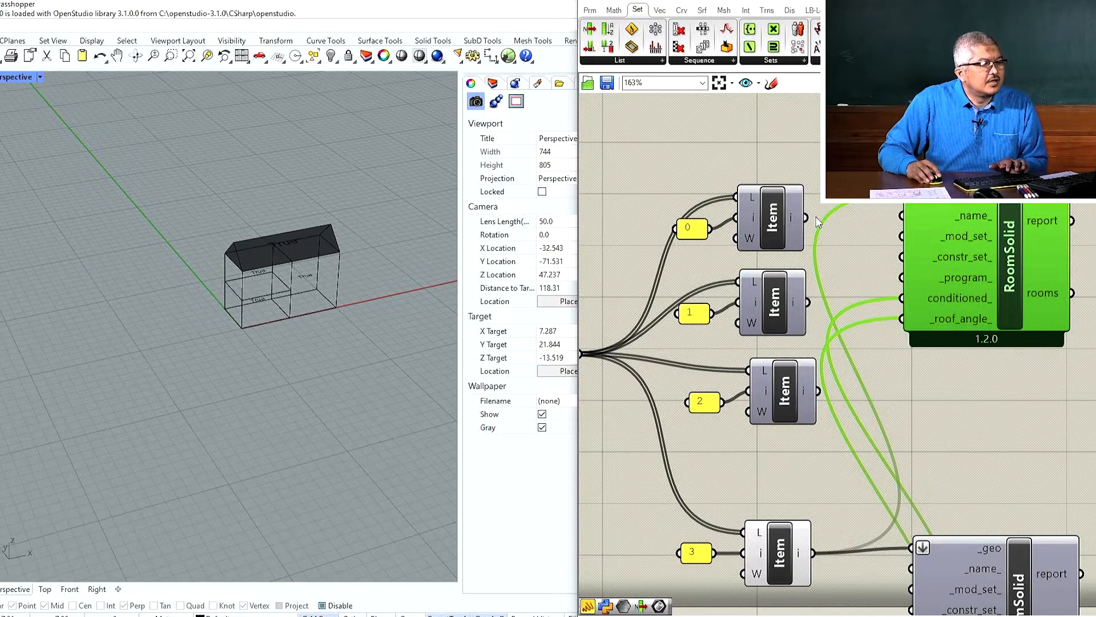
left_click_drag(813, 225, 920, 296)
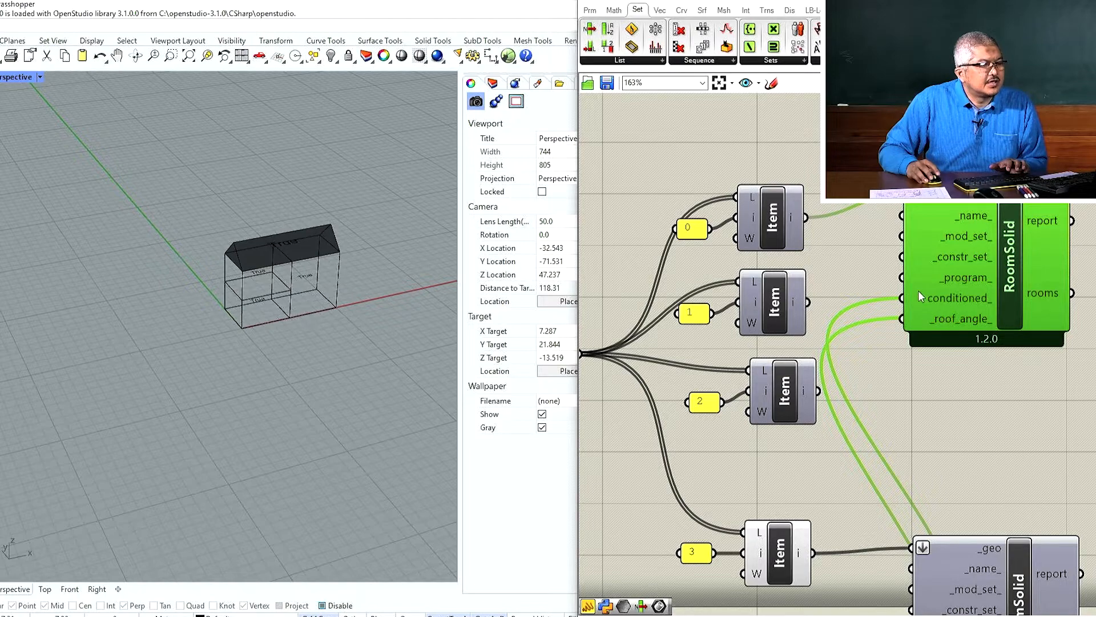
Step: Disconnect the inherited toggle and roof angle panel from the new RoomSolid's conditioned_ and _roof_angle_ inputs
right_click(916, 294)
mouse_move(971, 346)
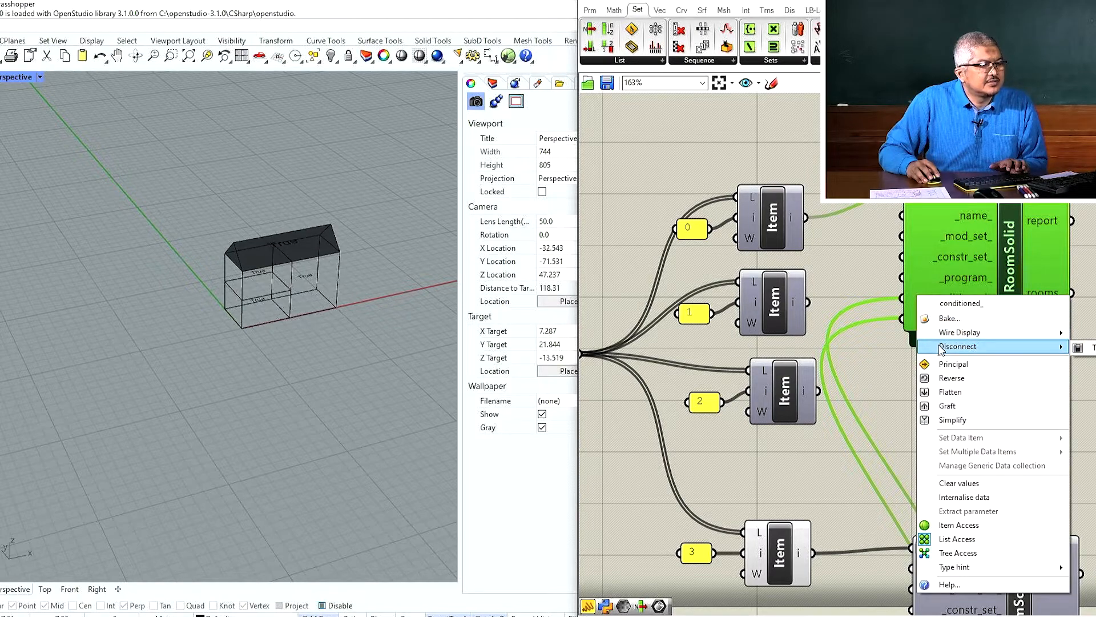
left_click(1085, 347)
right_click(964, 320)
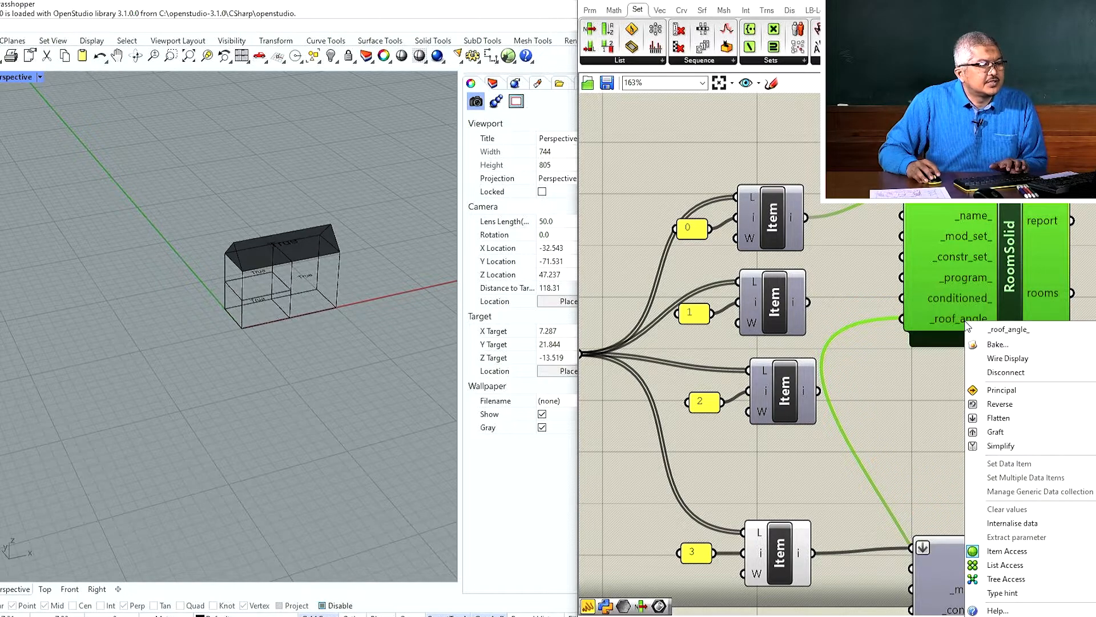
mouse_move(996, 372)
left_click(936, 374)
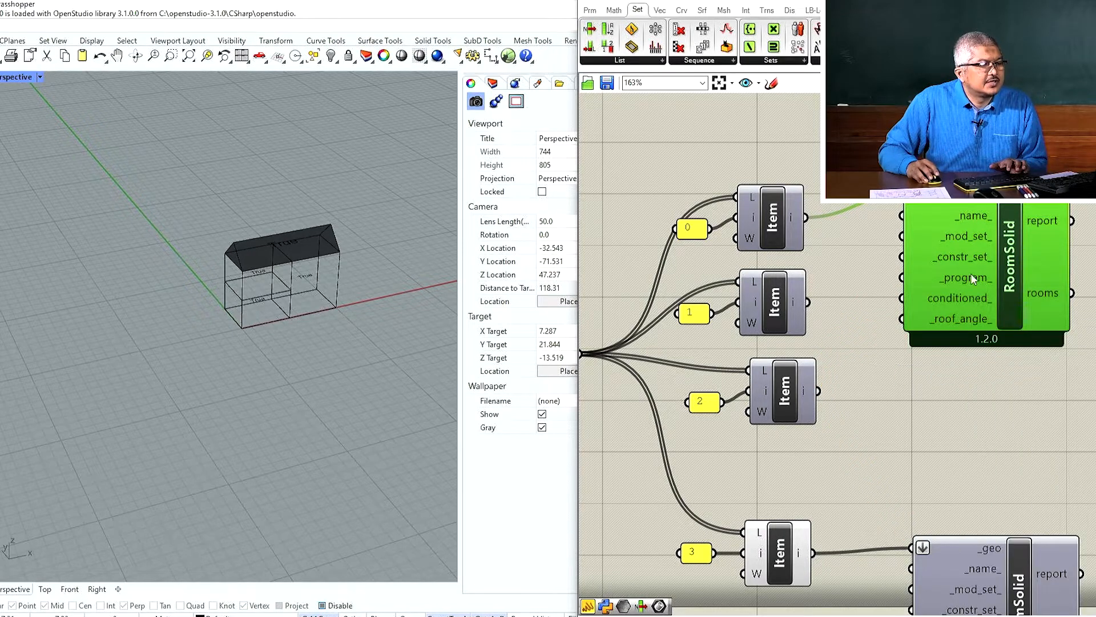
Step: Duplicate the unwired RoomSolid twice down the column and connect the index 1 and index 2 List Items to the copies' _geo inputs
left_click_drag(993, 259, 1022, 405)
left_click_drag(808, 301, 905, 341)
left_click_drag(968, 273, 979, 180)
left_click_drag(991, 351, 1001, 437)
left_click_drag(818, 391, 914, 391)
Step: Move the intersected-zones parameter, List Items and RoomSolids farther above the Geometry Definition group and combine them into a group
scroll(815, 345, "down", 5)
scroll(838, 347, "up", 3)
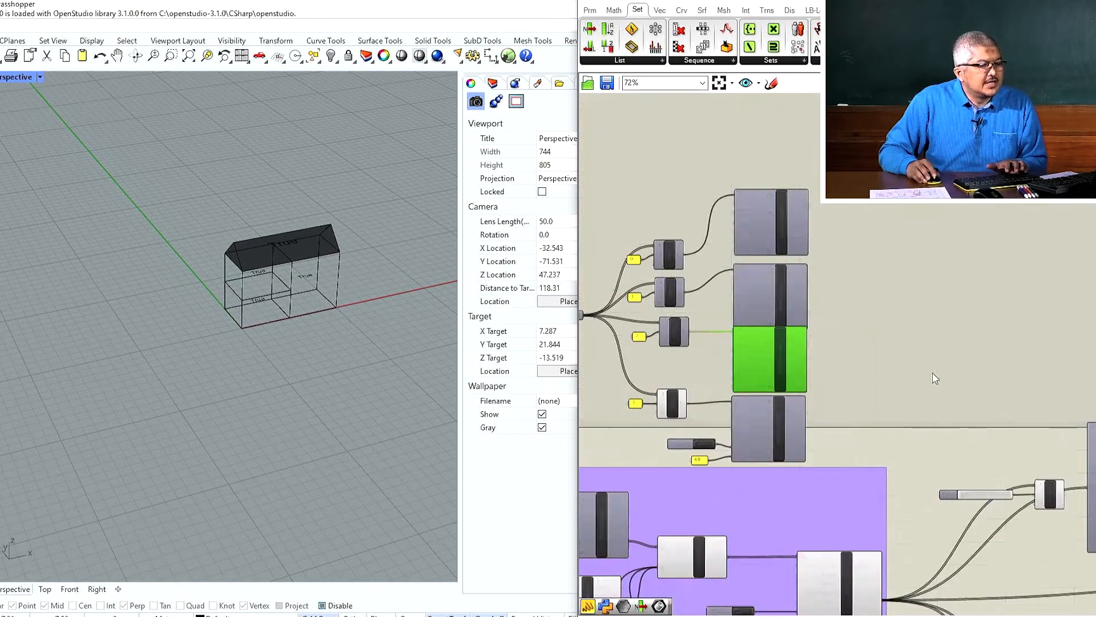
scroll(820, 402, "down", 1)
scroll(756, 276, "up", 4)
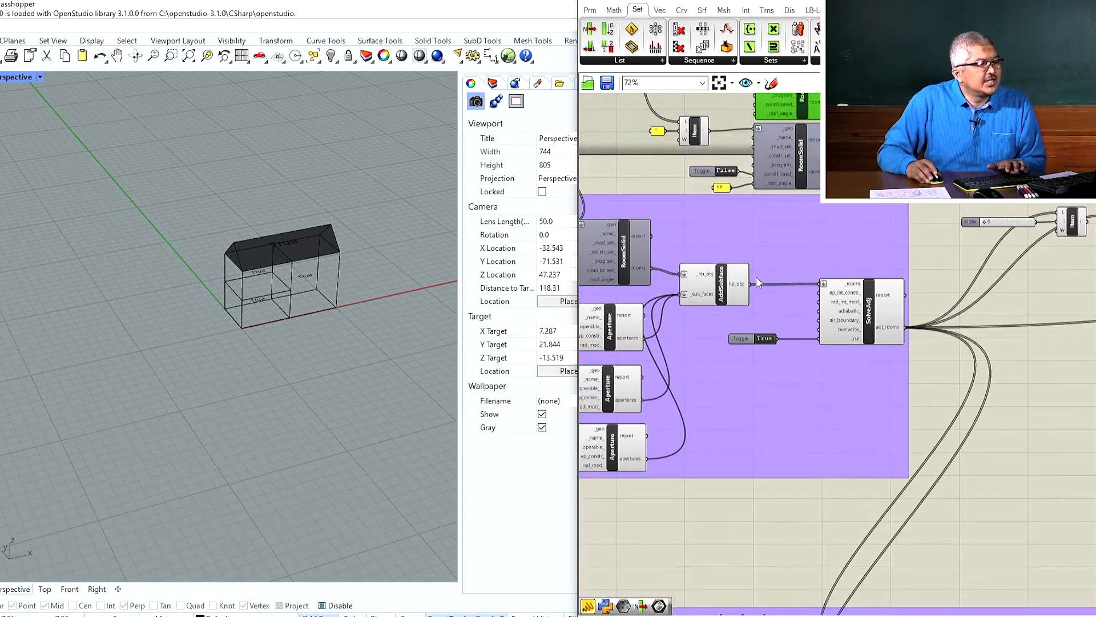
scroll(744, 288, "down", 7)
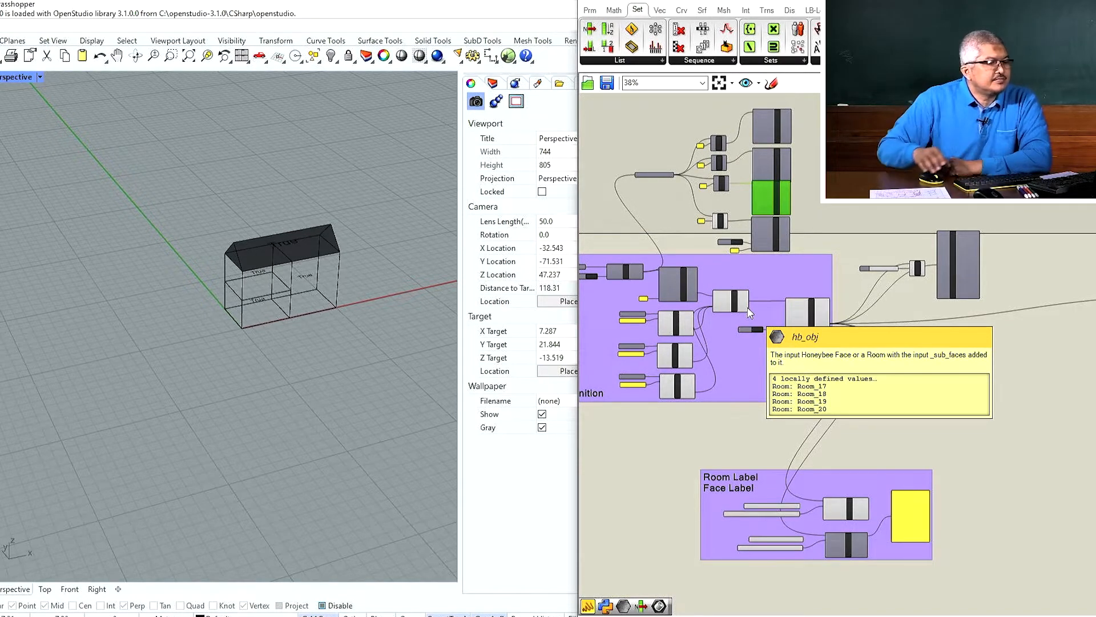
scroll(754, 279, "down", 3)
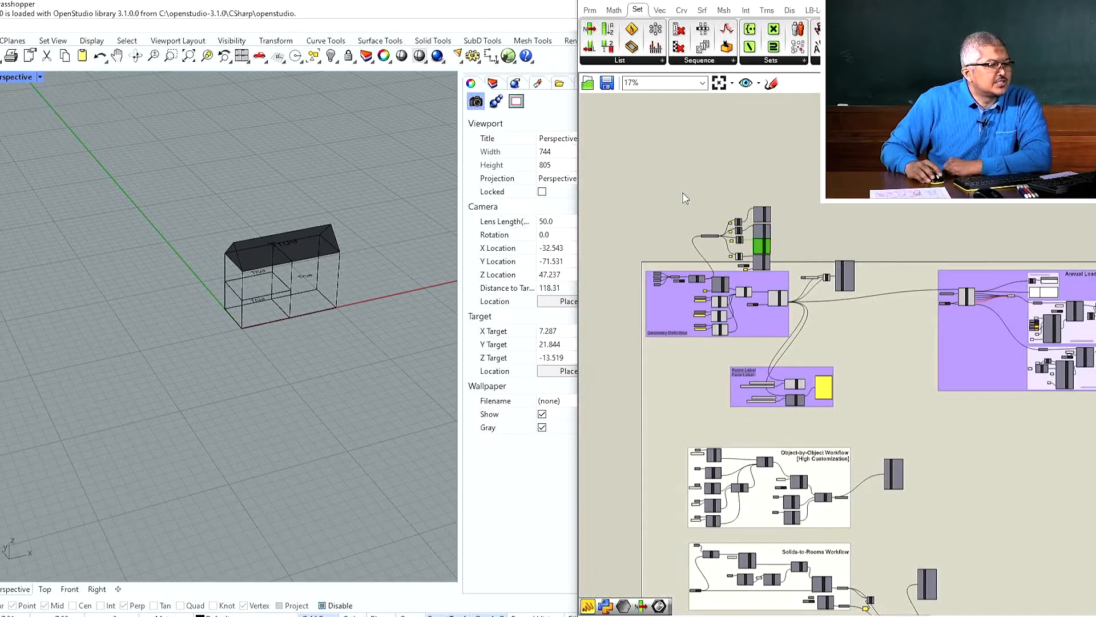
left_click_drag(683, 193, 748, 216)
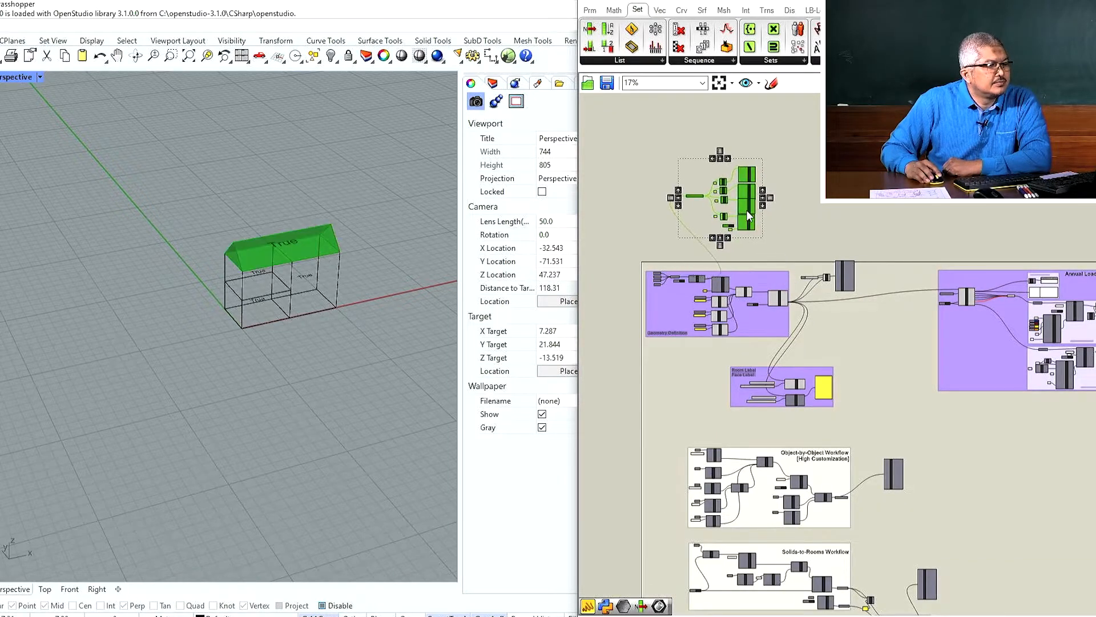
right_click(704, 174)
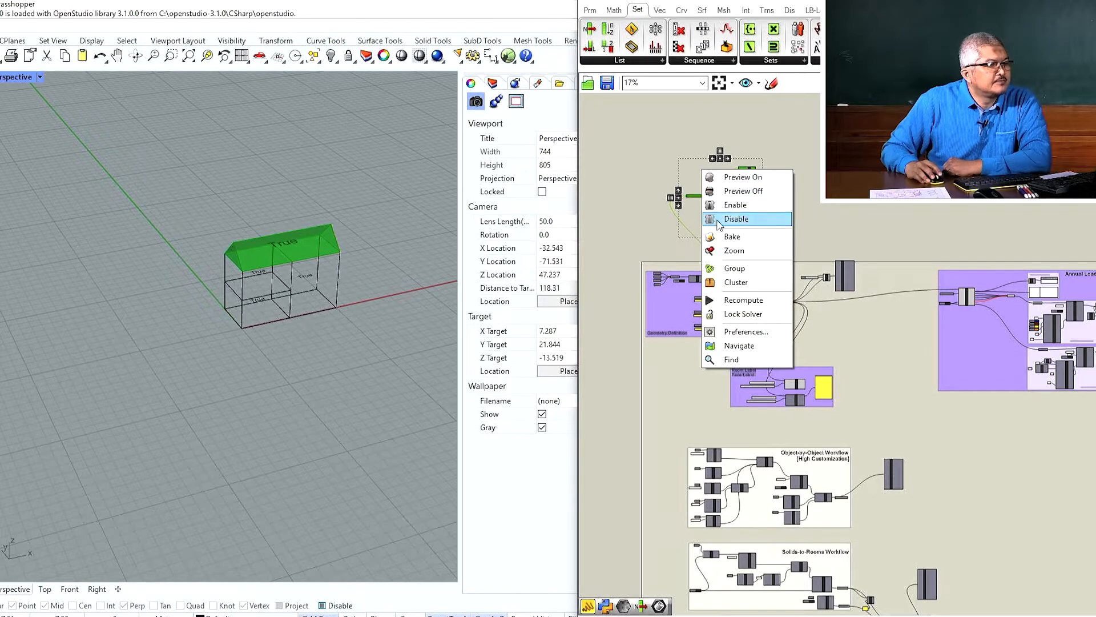
left_click(698, 267)
scroll(715, 162, "up", 4)
scroll(760, 171, "up", 2)
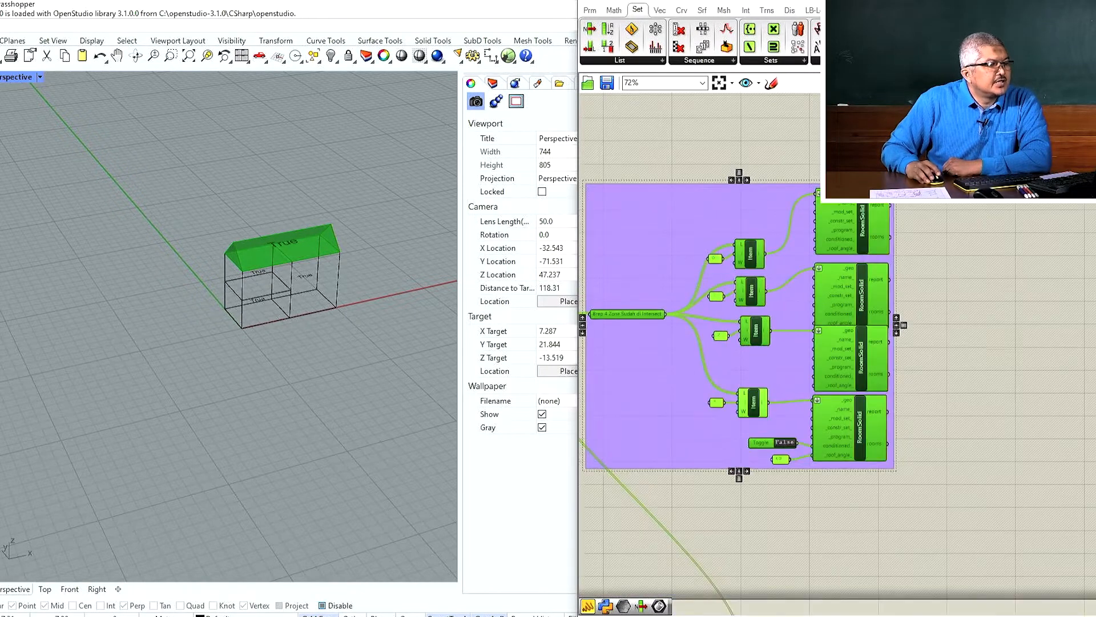
left_click(810, 188)
Step: Open the component search just above the new RoomSolid group
scroll(813, 191, "down", 3)
scroll(814, 191, "up", 4)
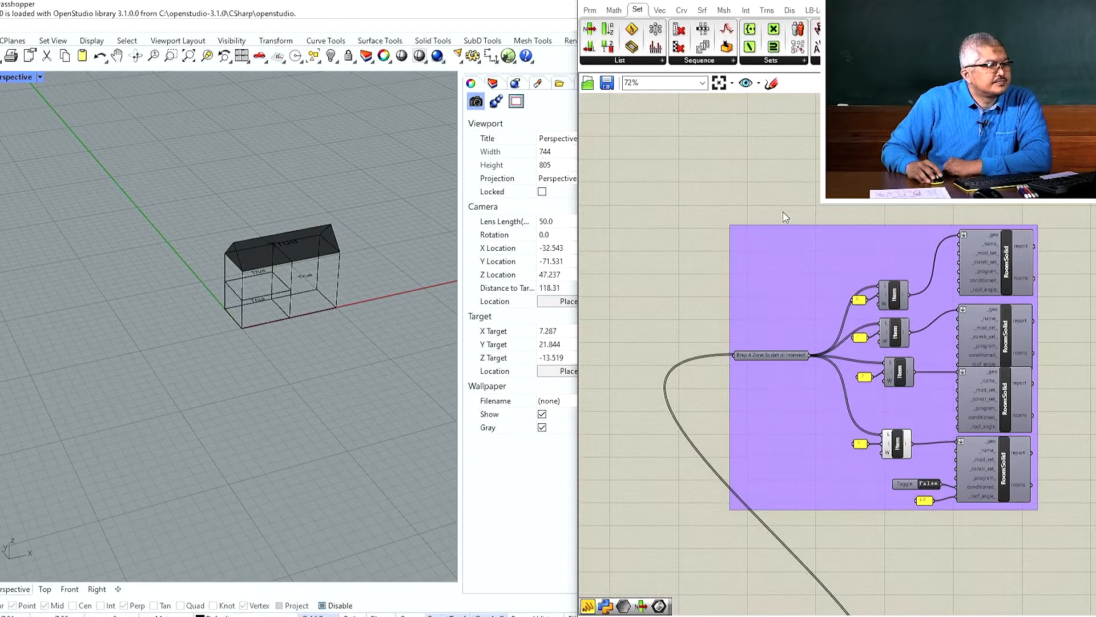
double_click(827, 212)
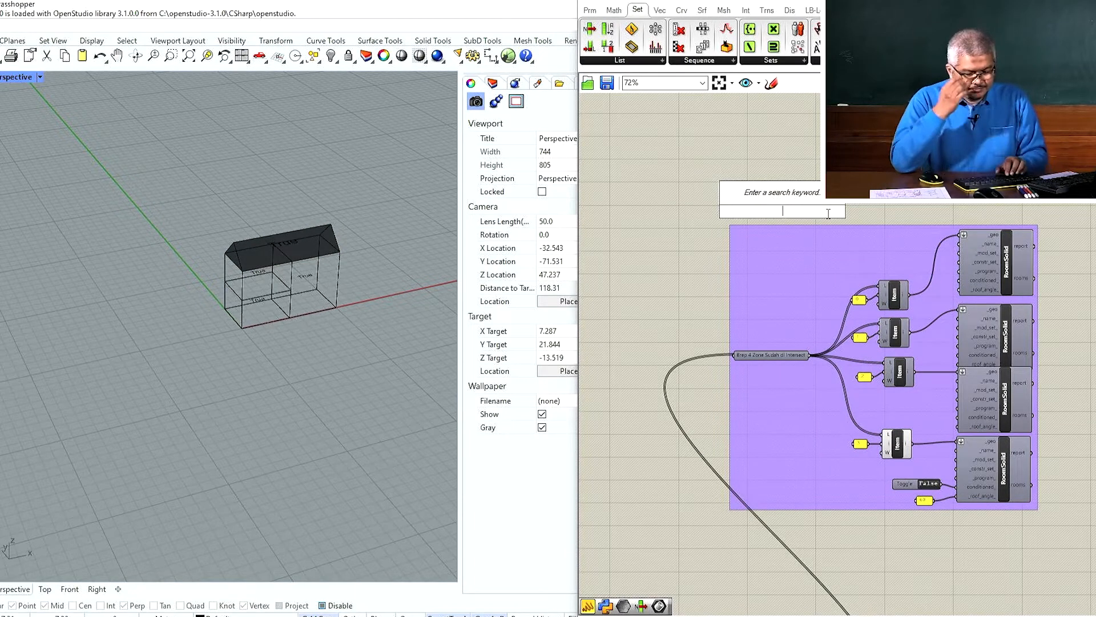